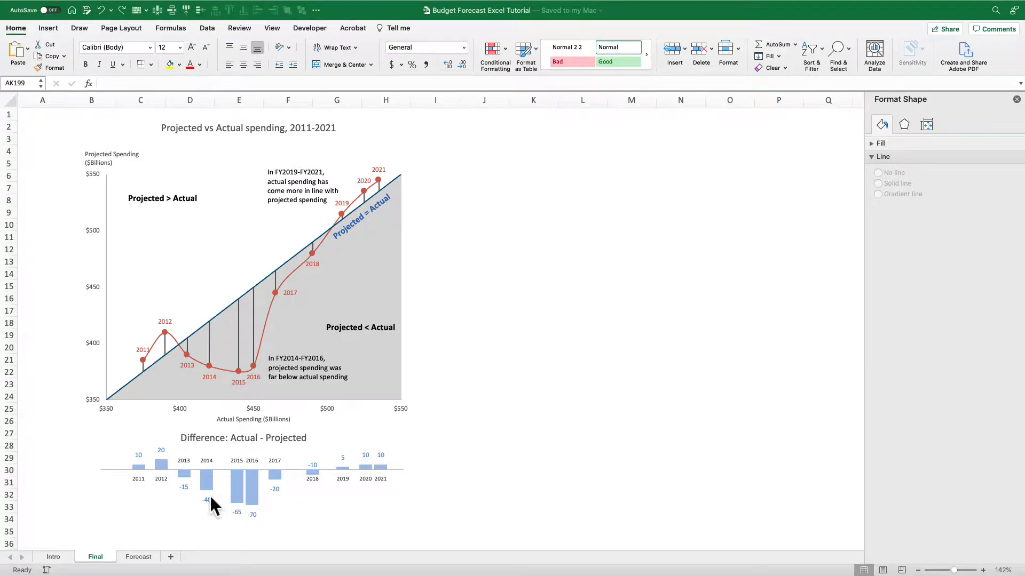
- Insert a scatter chart with smooth lines and markers from the Actual and Projected data in B1:C12 of the Forecast sheet
click(134, 557)
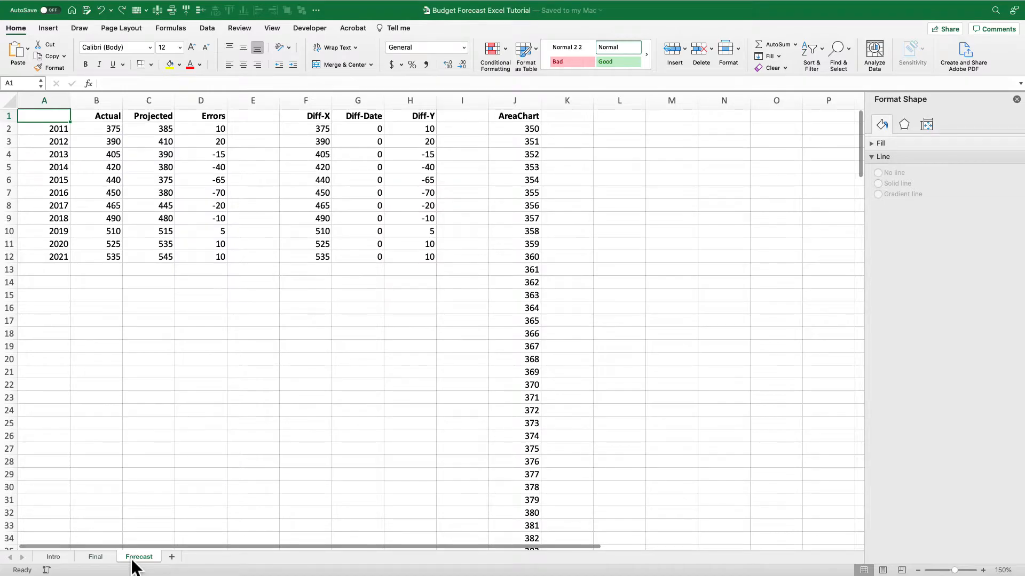
drag(114, 118, 150, 267)
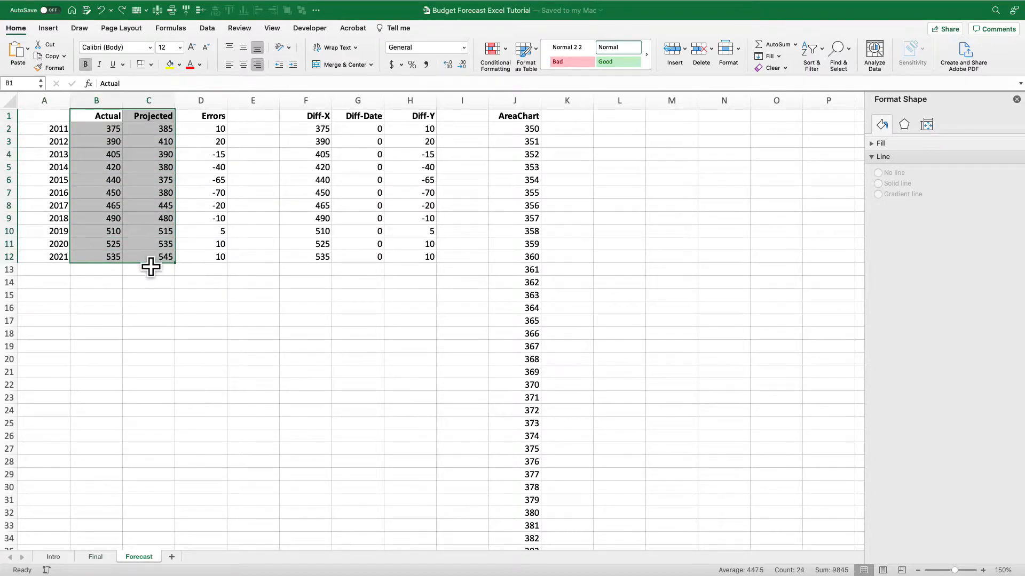
click(56, 27)
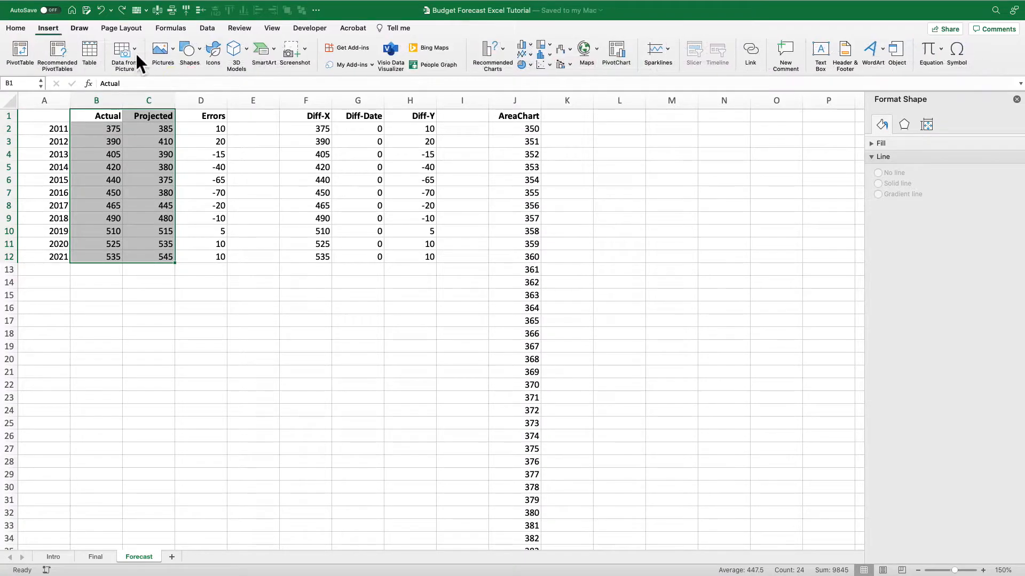
click(544, 65)
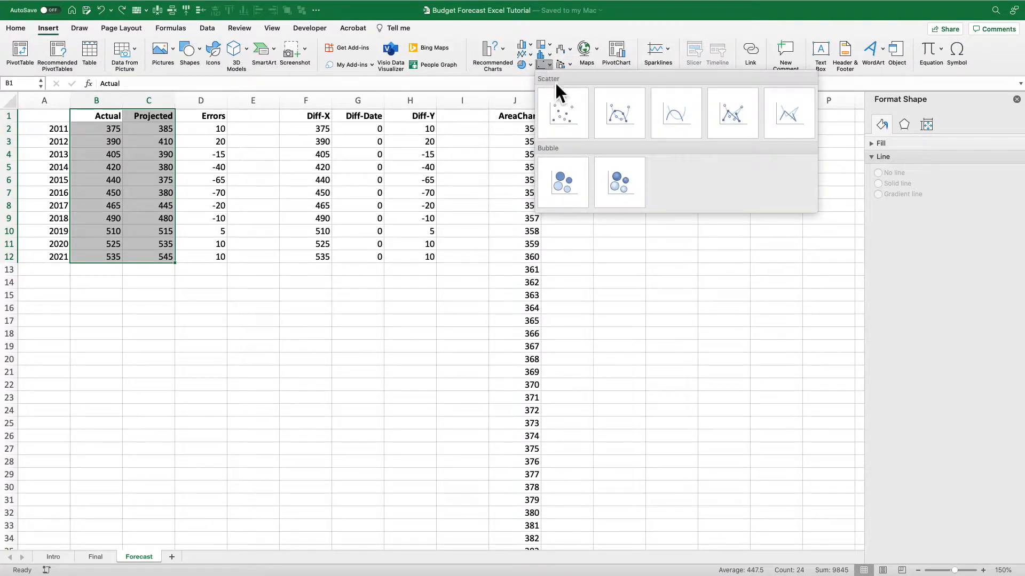
click(611, 118)
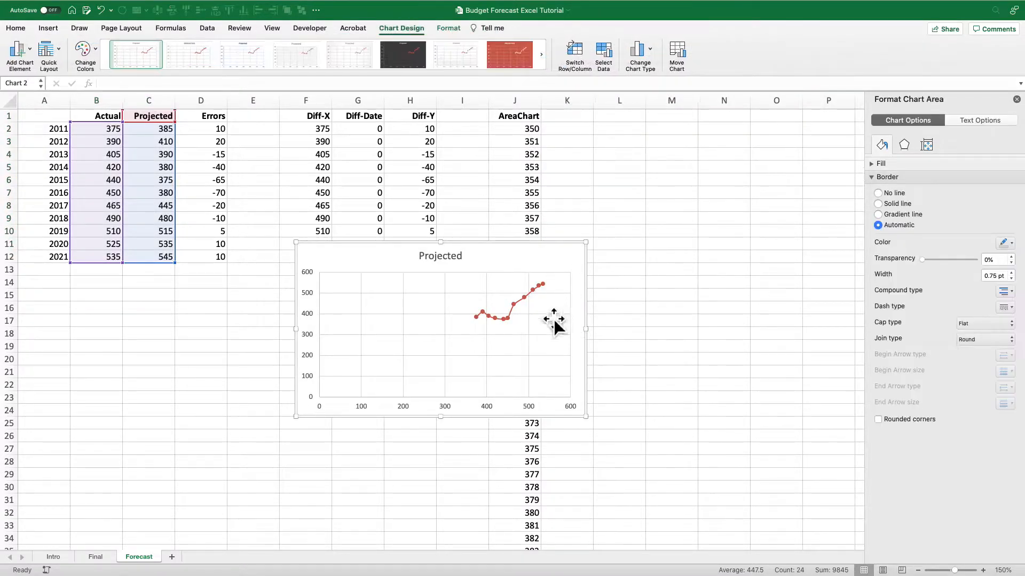
- Set the chart's horizontal axis bounds to a minimum of 350 and a maximum of 550
click(494, 410)
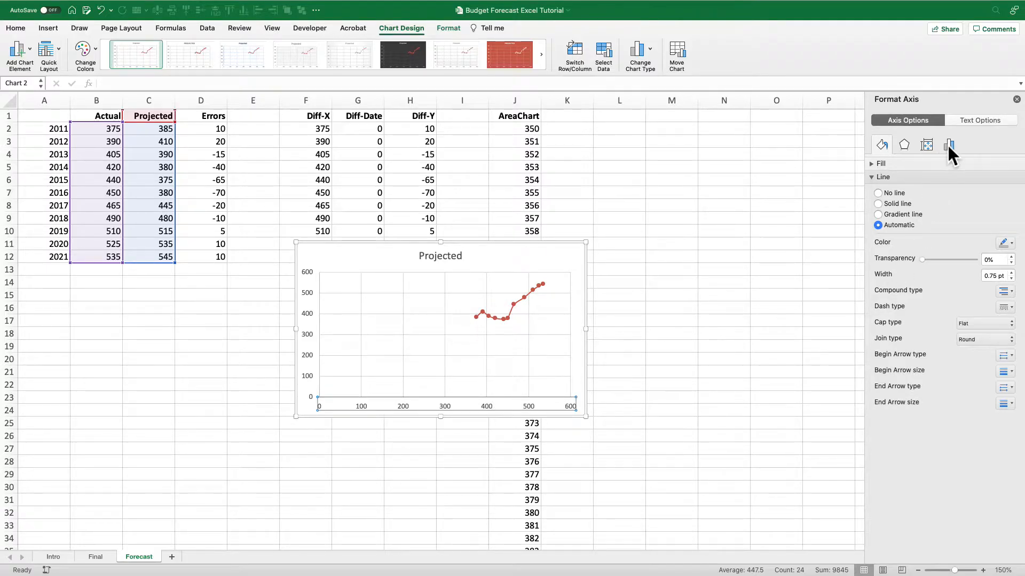
click(949, 145)
click(939, 165)
click(982, 199)
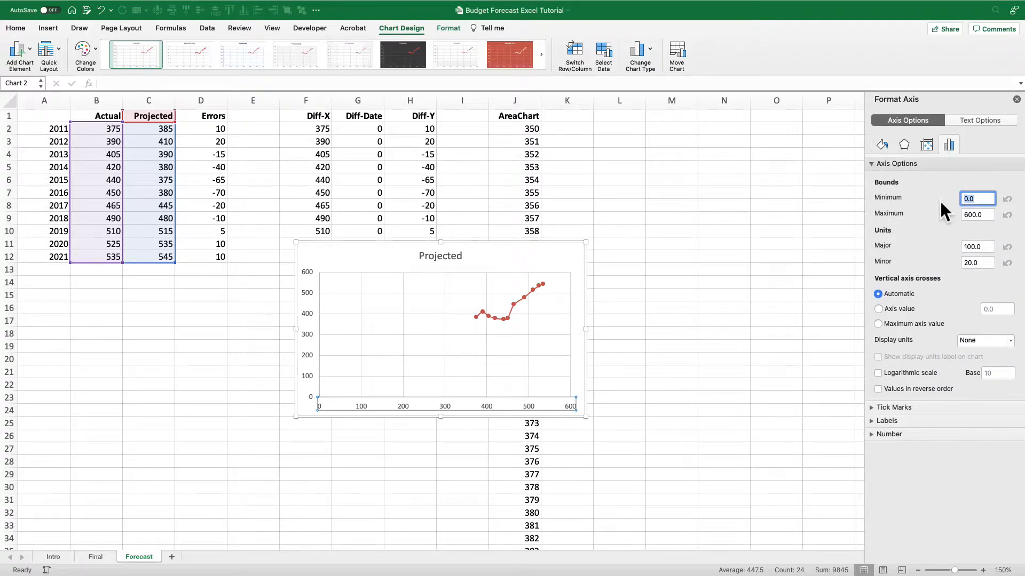
text(350)
key(Tab)
text(550)
key(Return)
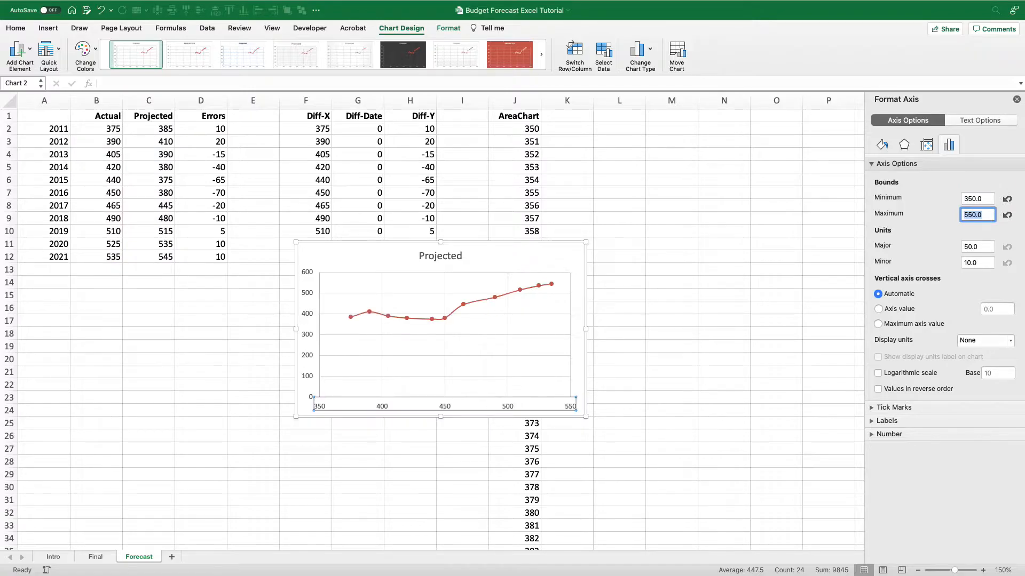
- Set the vertical axis bounds to 350 and 550, with a major unit of 50
click(317, 304)
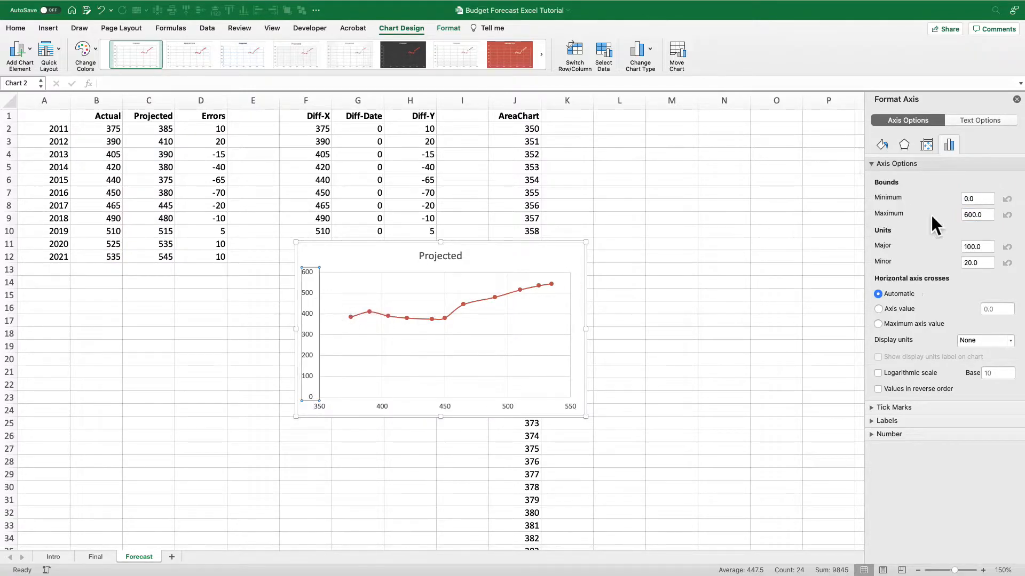
click(976, 198)
text(350)
key(Tab)
text(550)
key(Return)
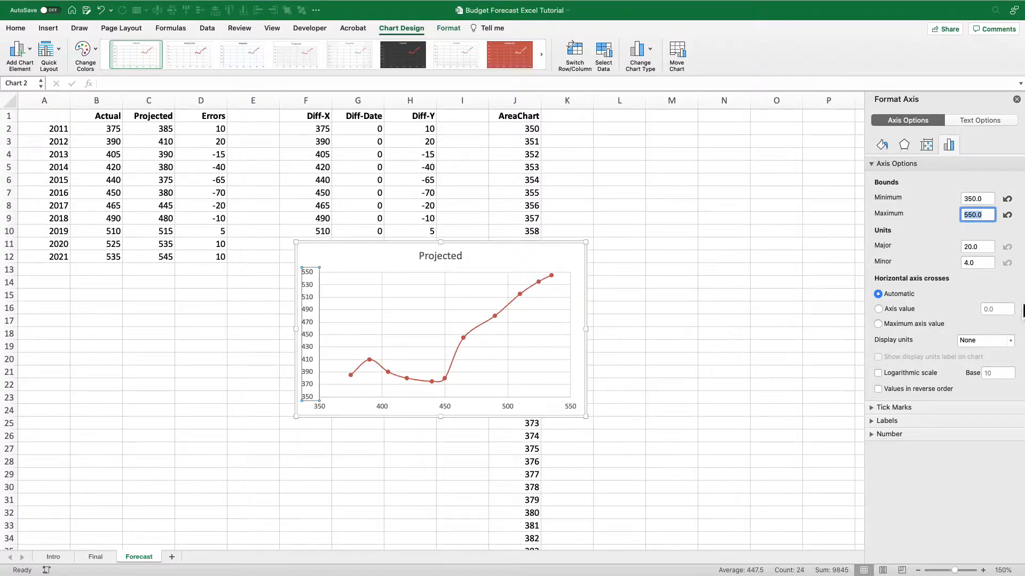
click(985, 249)
text(50)
key(Return)
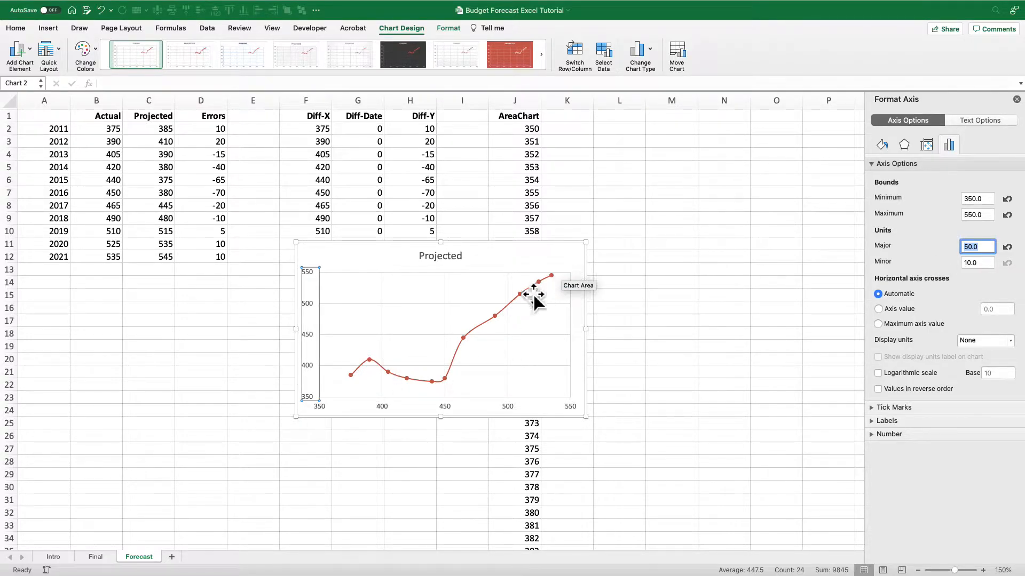
- Move the chart clear of column J and add a new data series named from cell J1
drag(496, 255, 366, 254)
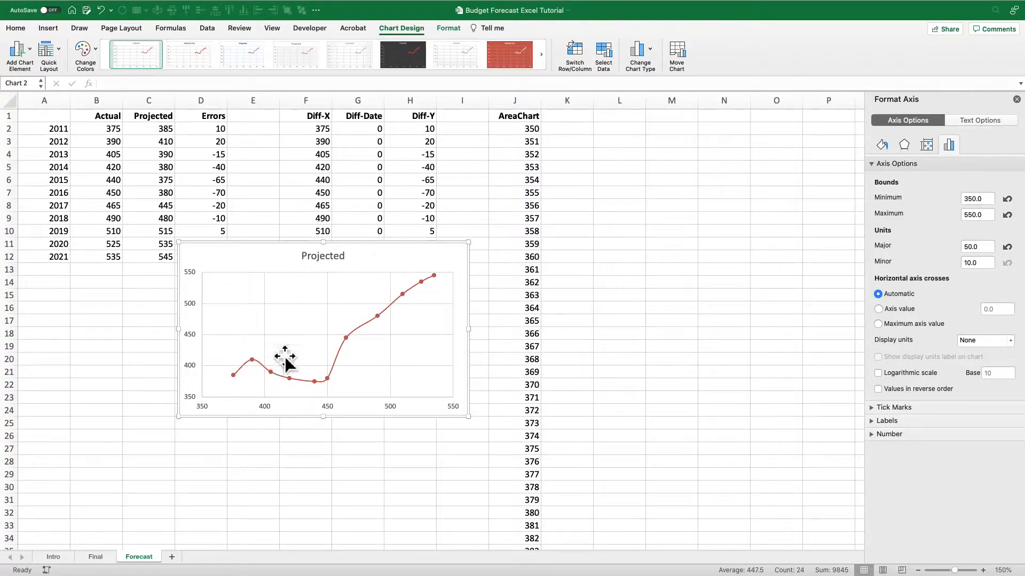
right_click(362, 292)
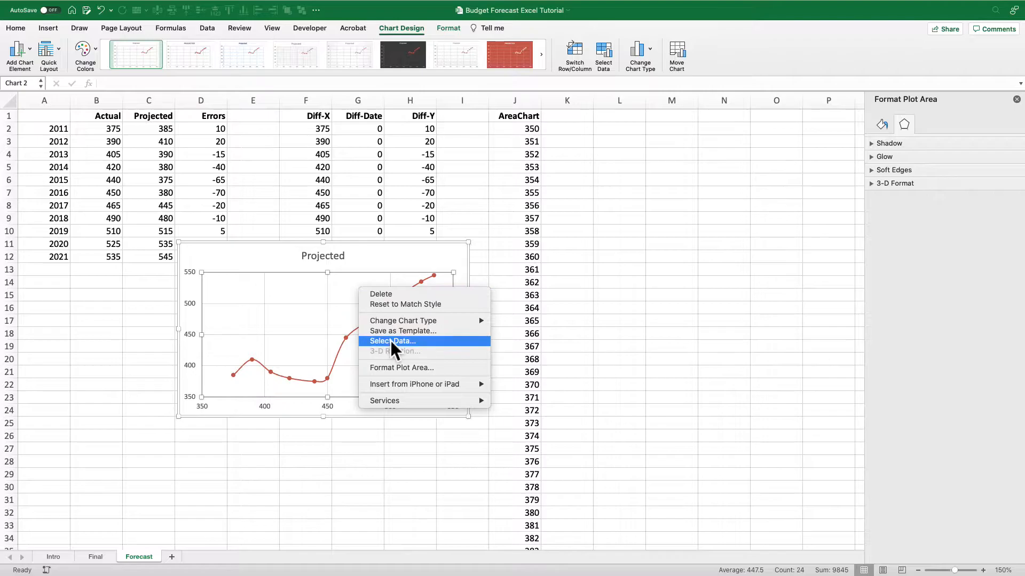
click(392, 341)
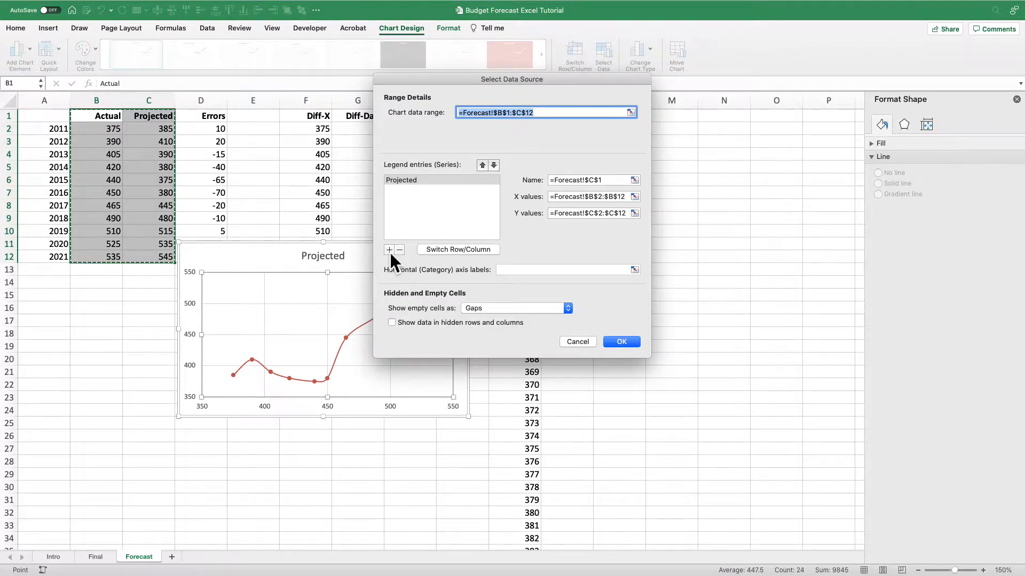
click(389, 250)
click(635, 181)
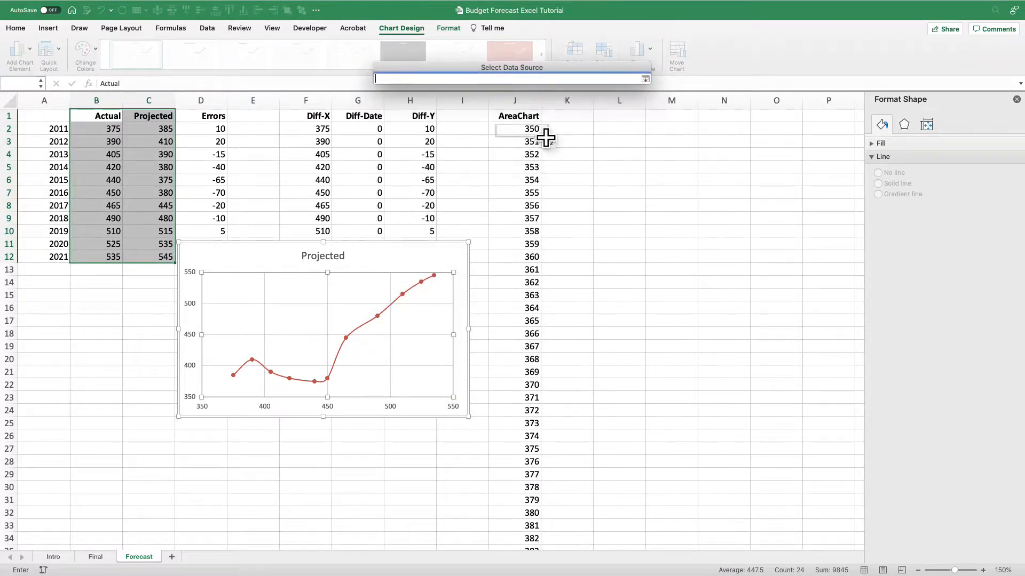
click(531, 118)
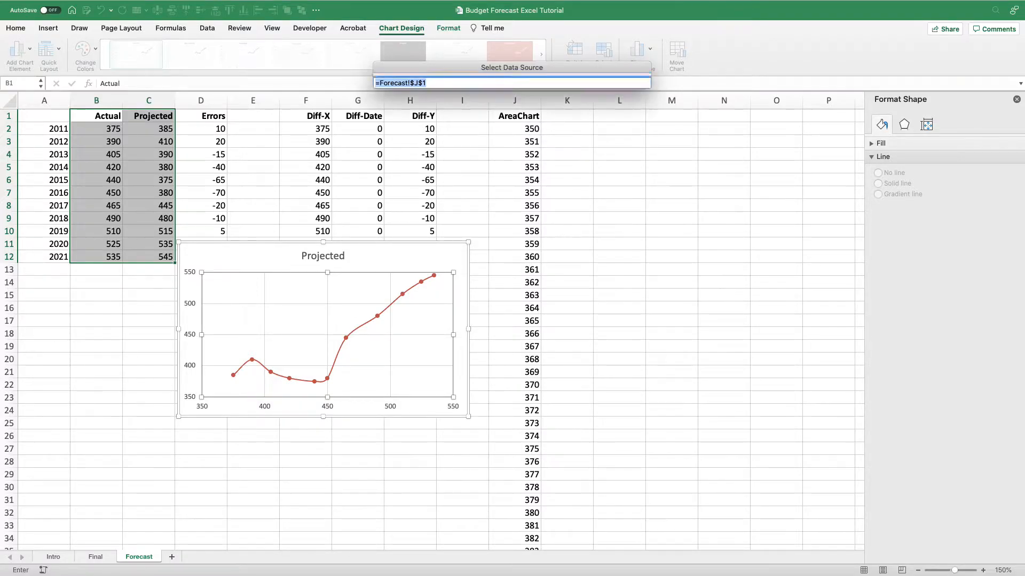
key(Return)
- Use J2:J202 for both the X values and the Y values of the AreaChart series and apply the data source changes
click(635, 193)
click(543, 143)
key(ctrl+shift+Down)
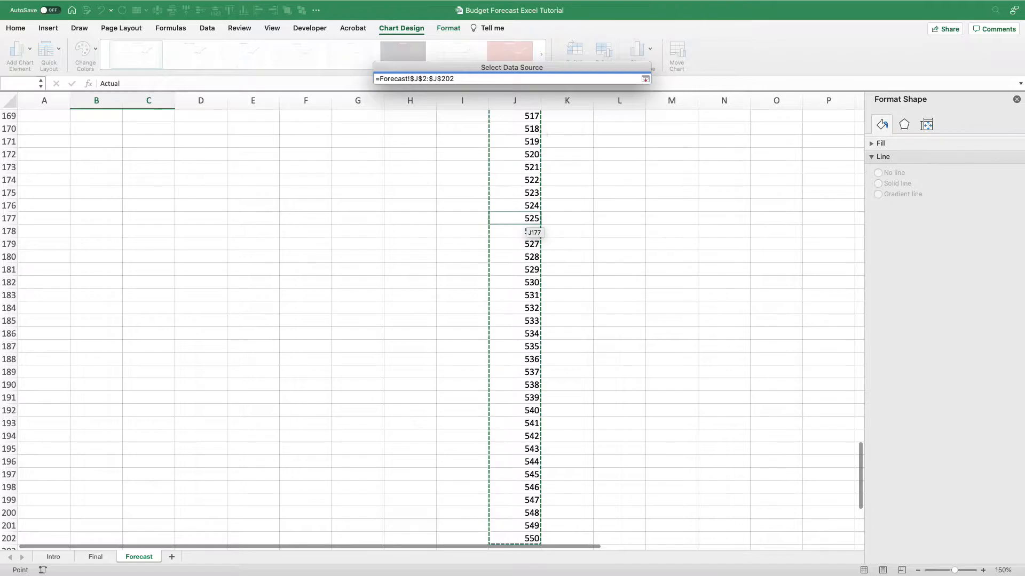
key(Return)
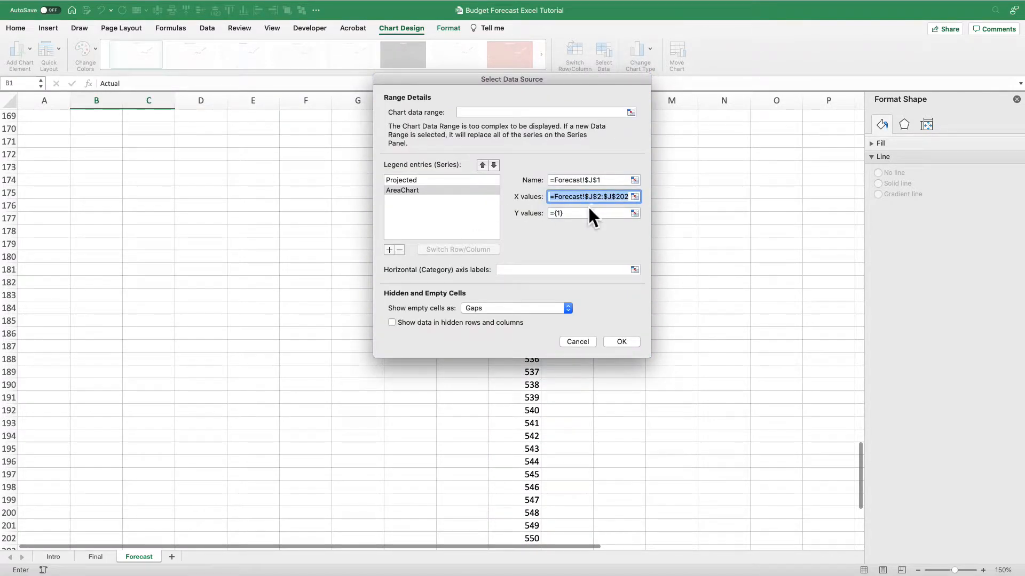
click(577, 214)
key(cmd+v)
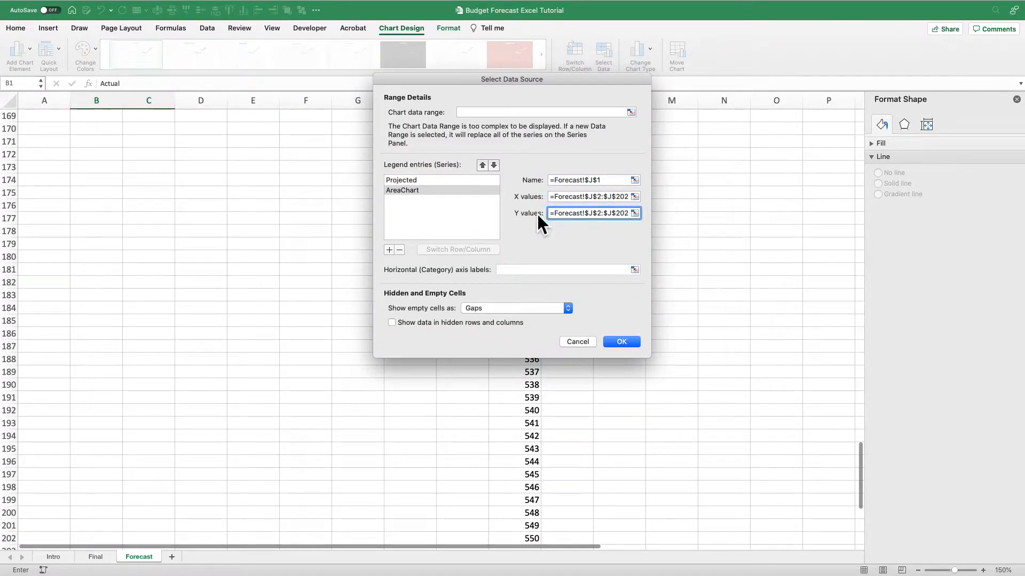
click(619, 342)
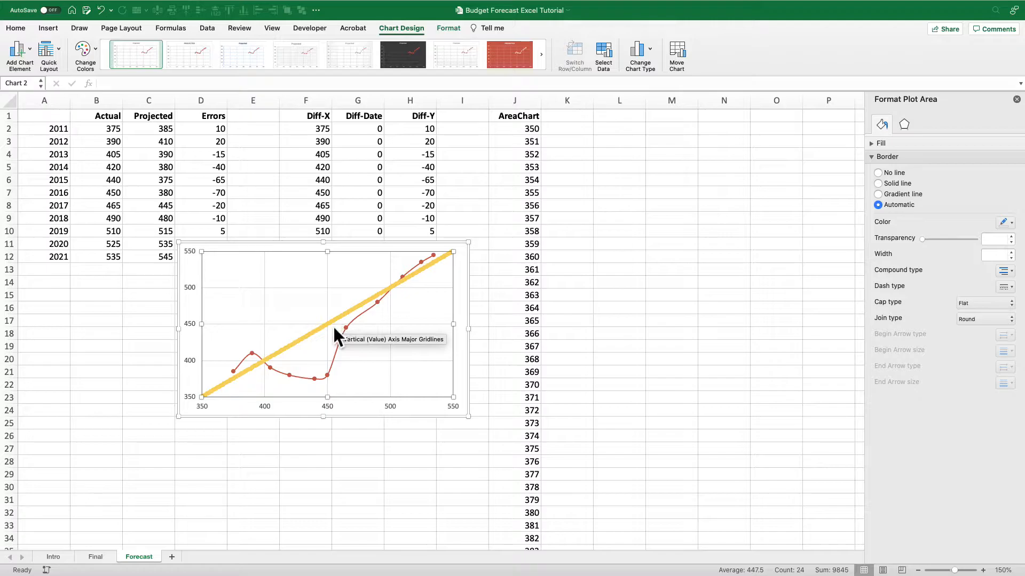
- Add standard deviation error bars to the diagonal AreaChart series
click(300, 341)
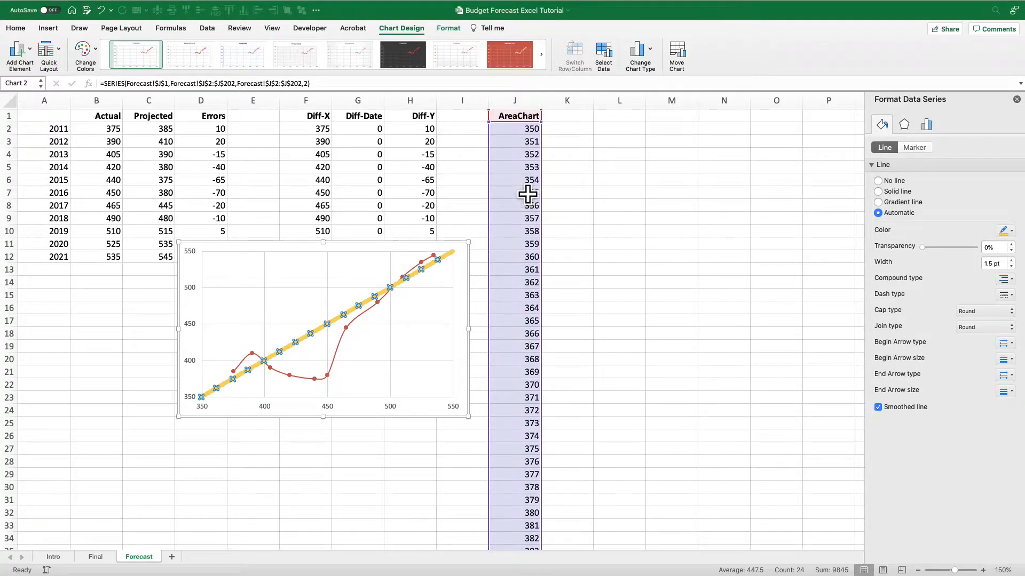
click(24, 54)
mouse_move(46, 131)
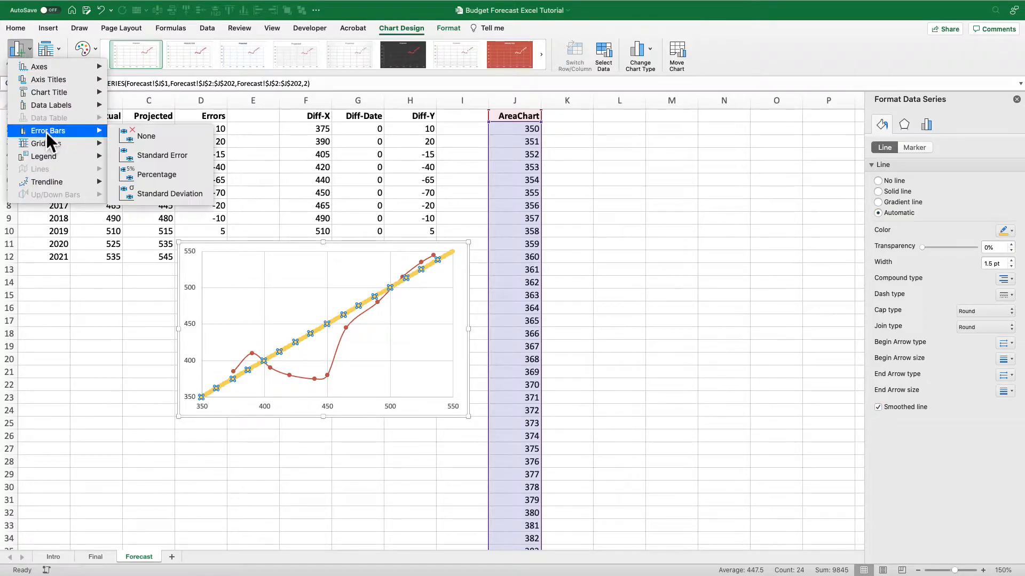
click(156, 194)
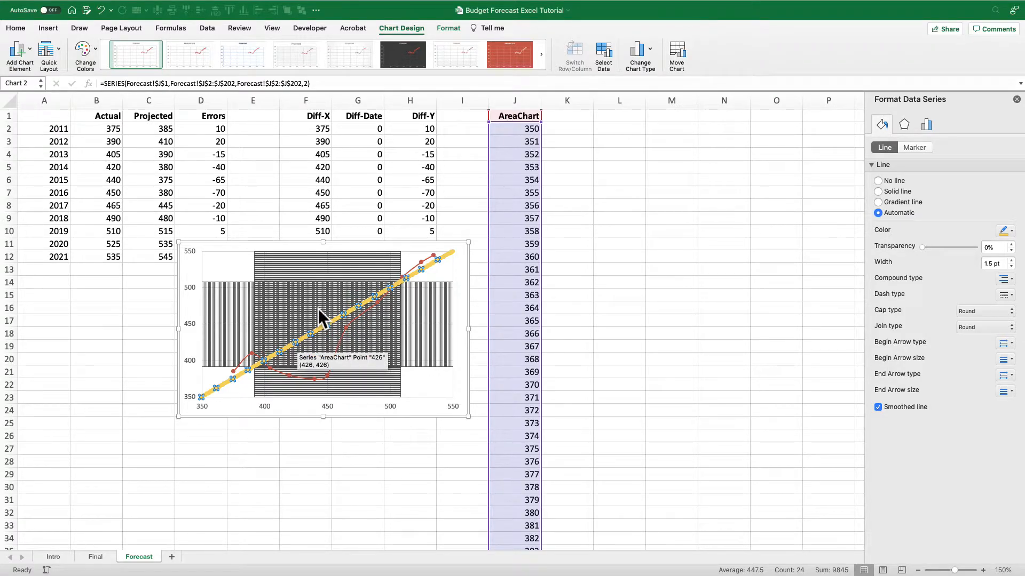
- Set the vertical error bars to Minus, No Cap and a percentage of 100%, and delete the horizontal error bars
click(439, 312)
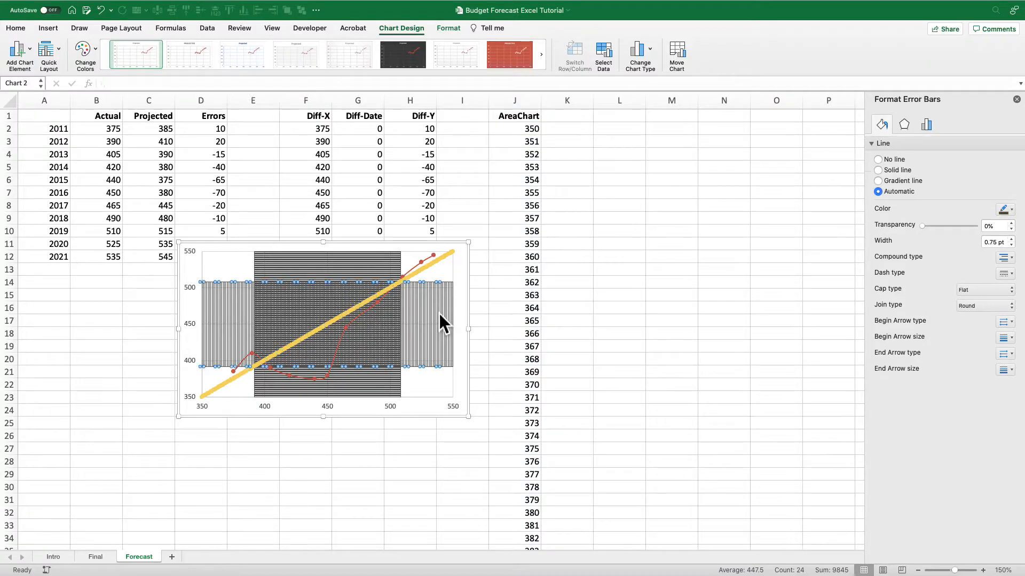
click(927, 124)
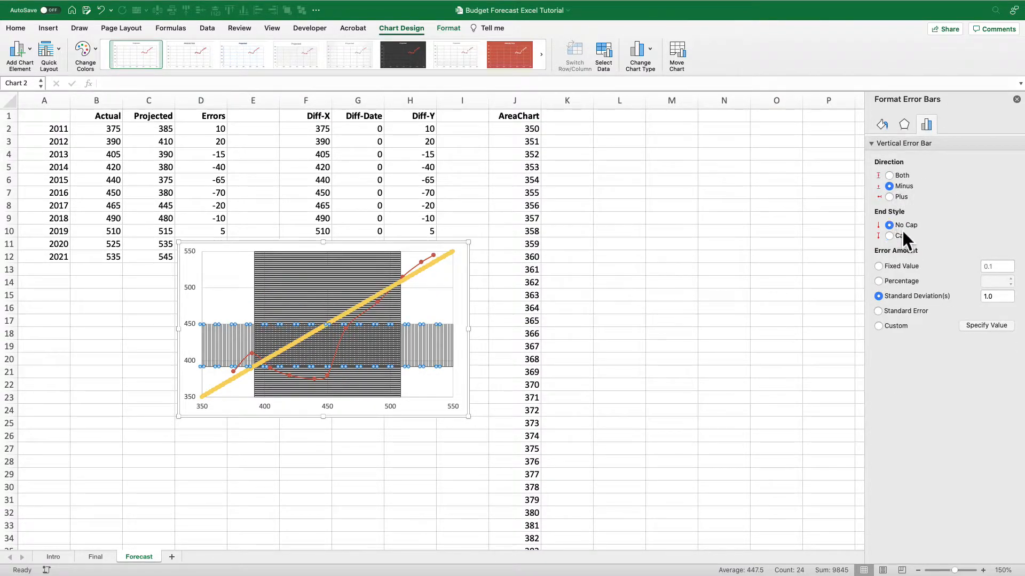
click(897, 281)
text(100)
key(Return)
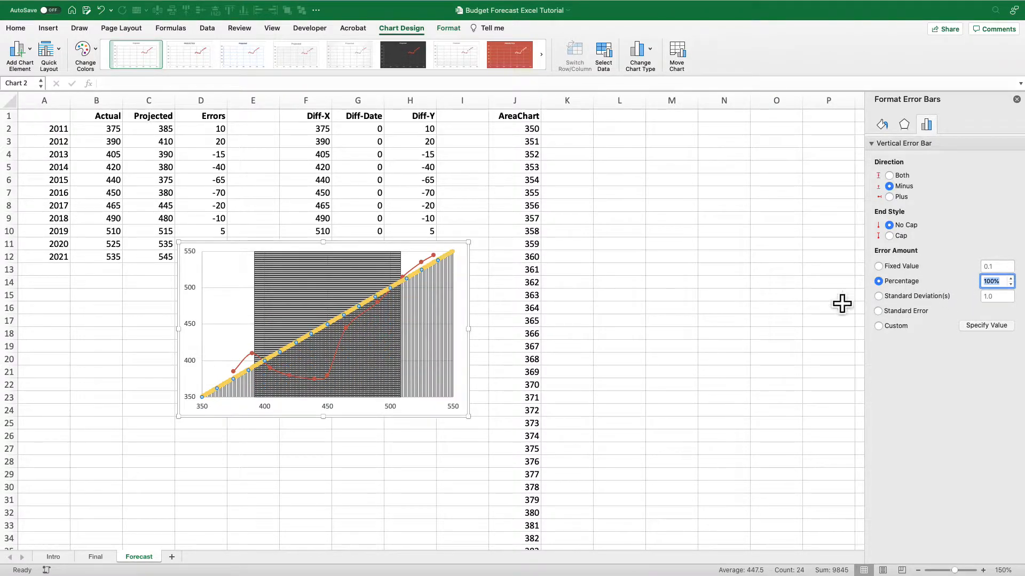
click(378, 266)
key(Delete)
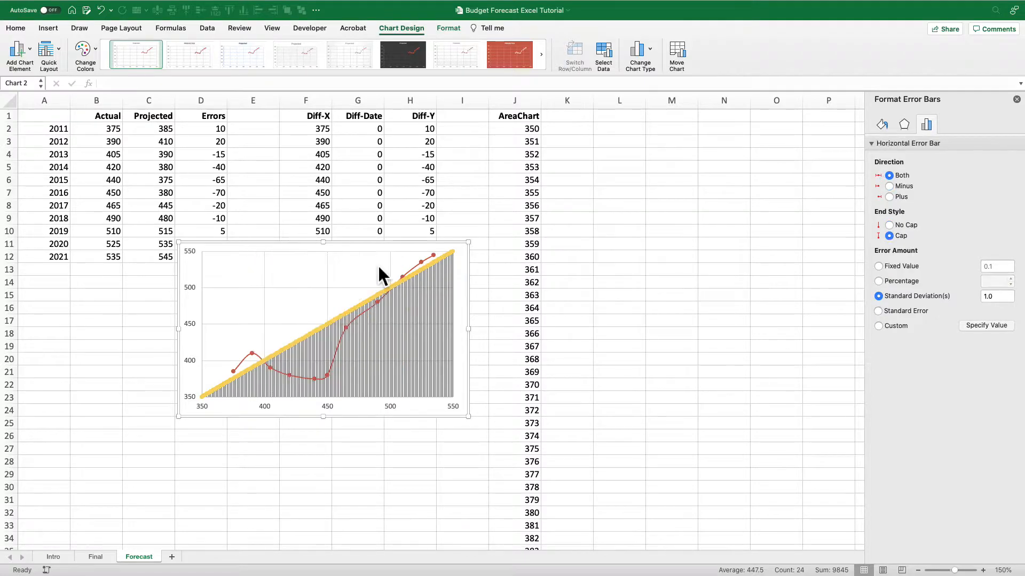
- Thicken the line of the vertical error bars to 10 pt
click(429, 314)
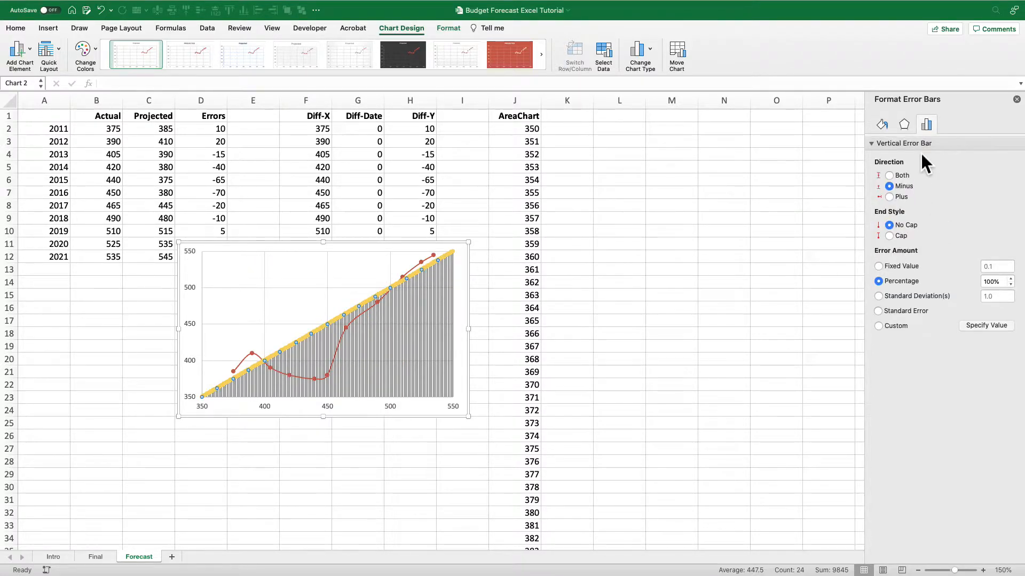
click(882, 125)
click(1011, 240)
click(1016, 240)
click(1015, 240)
click(1016, 240)
click(1015, 240)
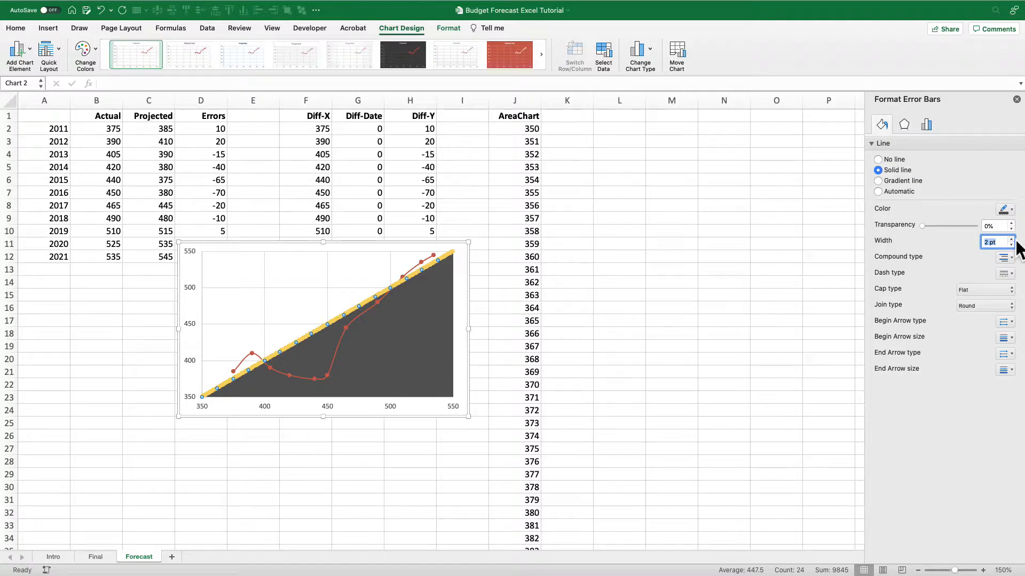
text(10)
key(Return)
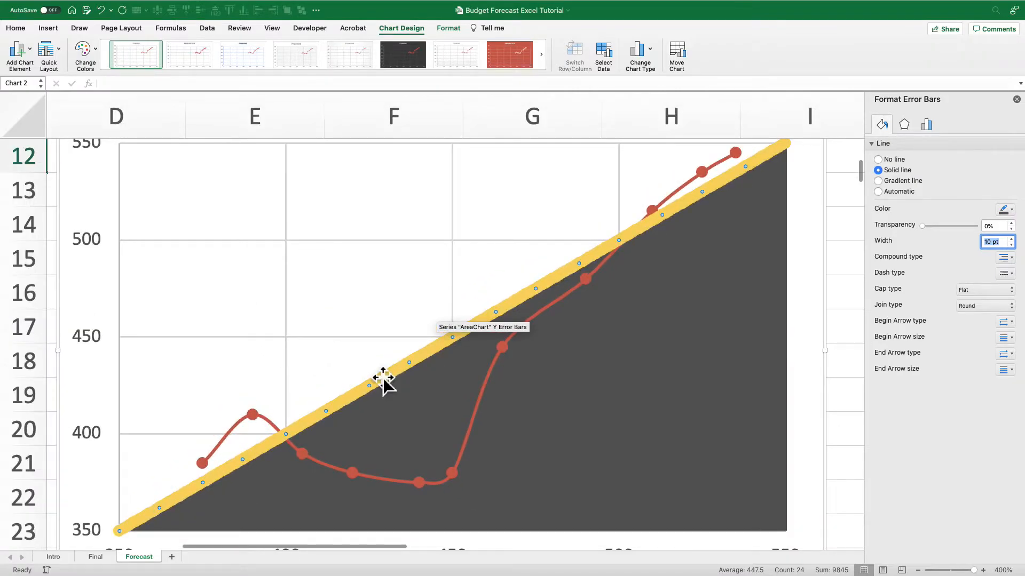
- Remove the markers from the diagonal AreaChart series
click(398, 367)
click(396, 370)
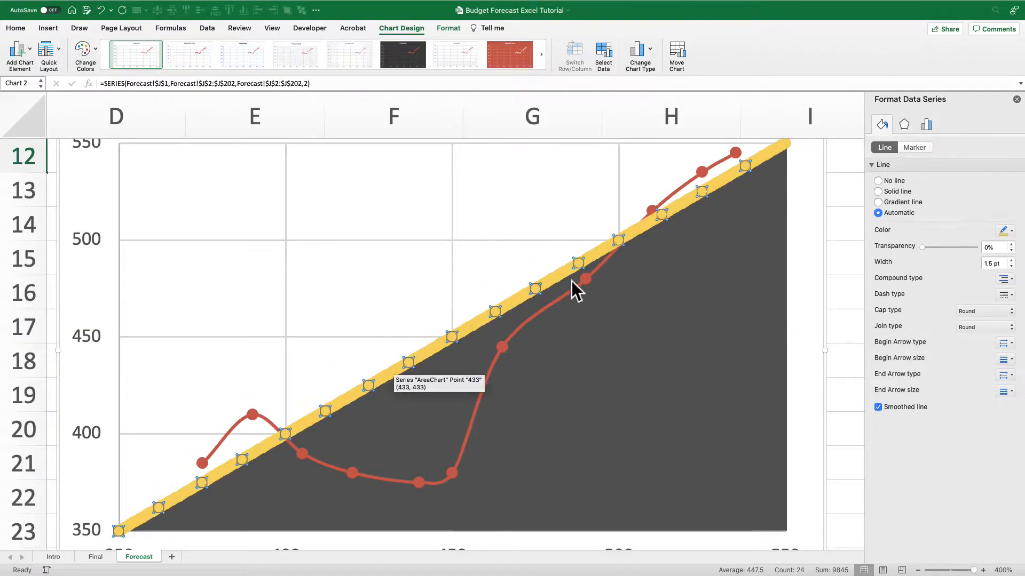
click(920, 149)
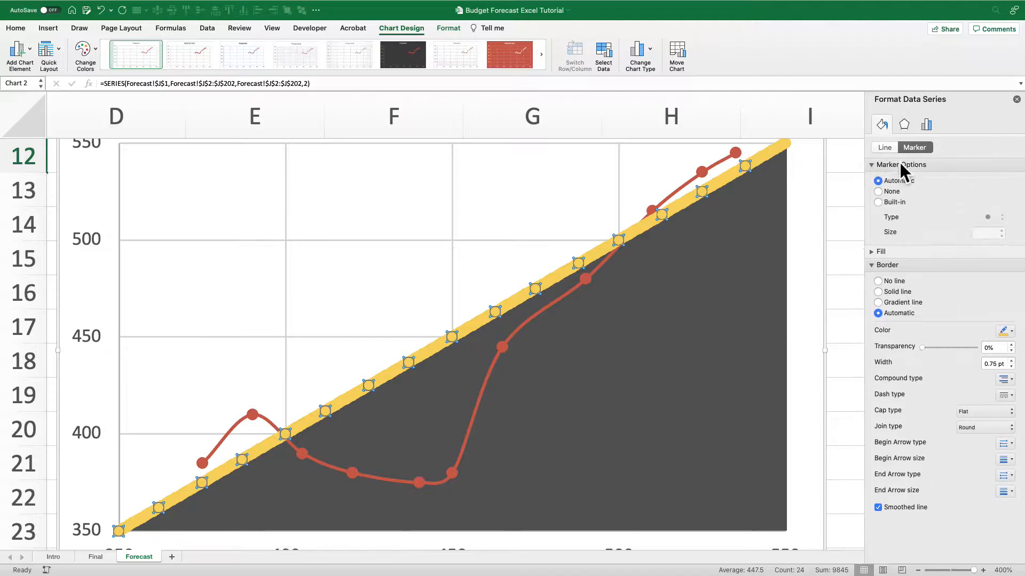
click(878, 191)
click(497, 307)
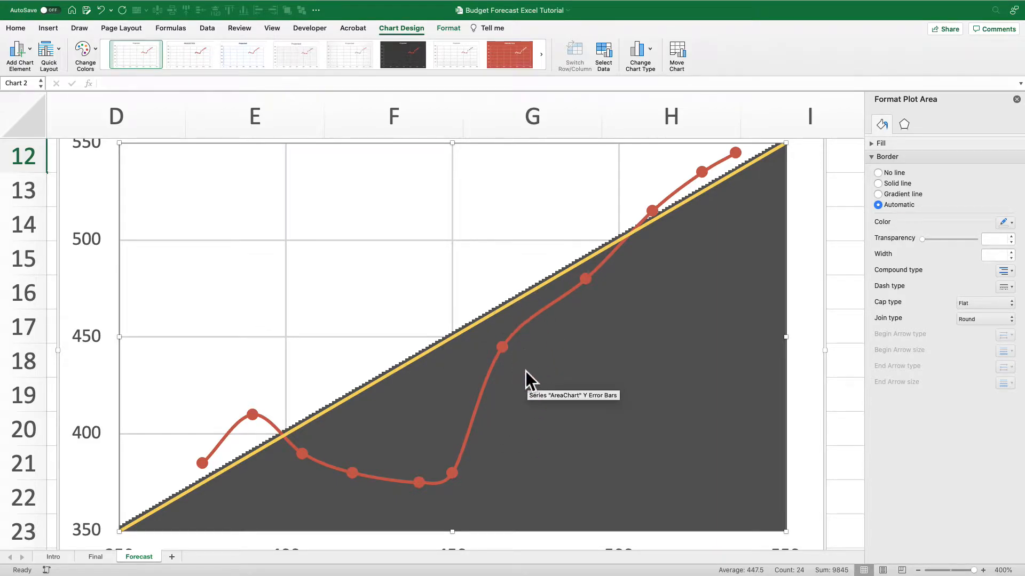
- Set the line width of the AreaChart series' vertical error bars to 2 pt
click(573, 361)
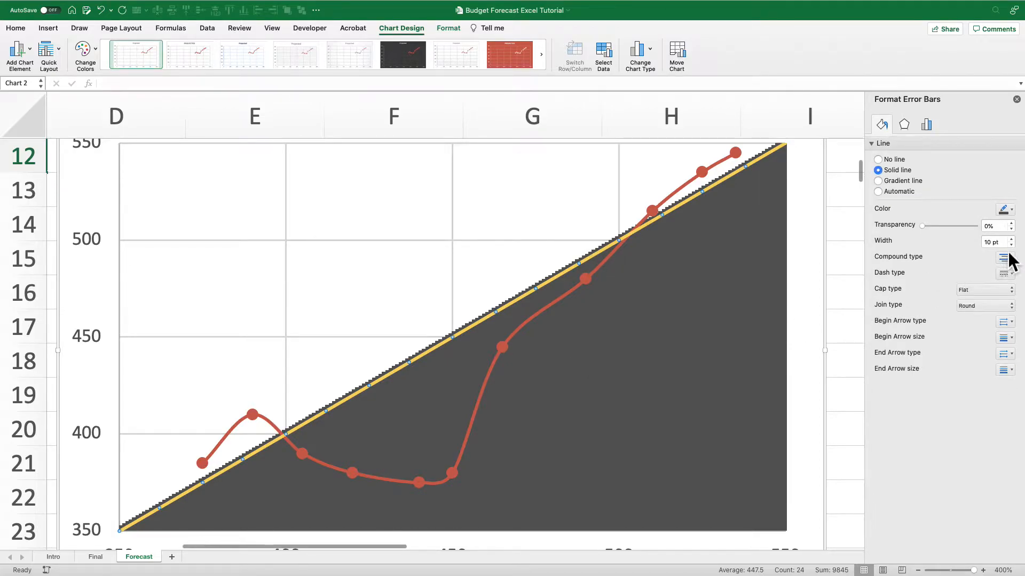
double_click(994, 241)
text(2)
key(Return)
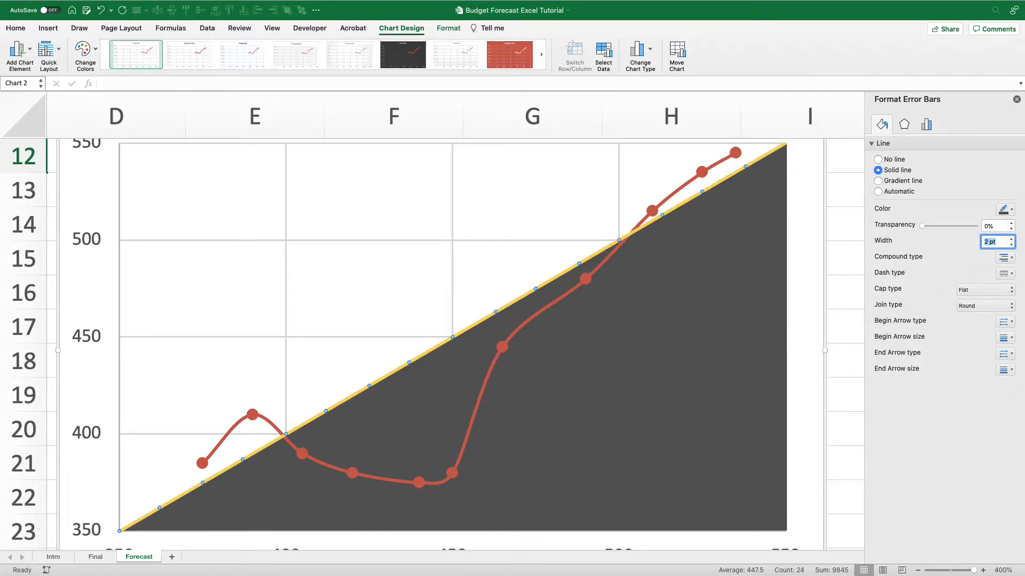
- Give the diagonal AreaChart series a solid dark blue line
click(517, 297)
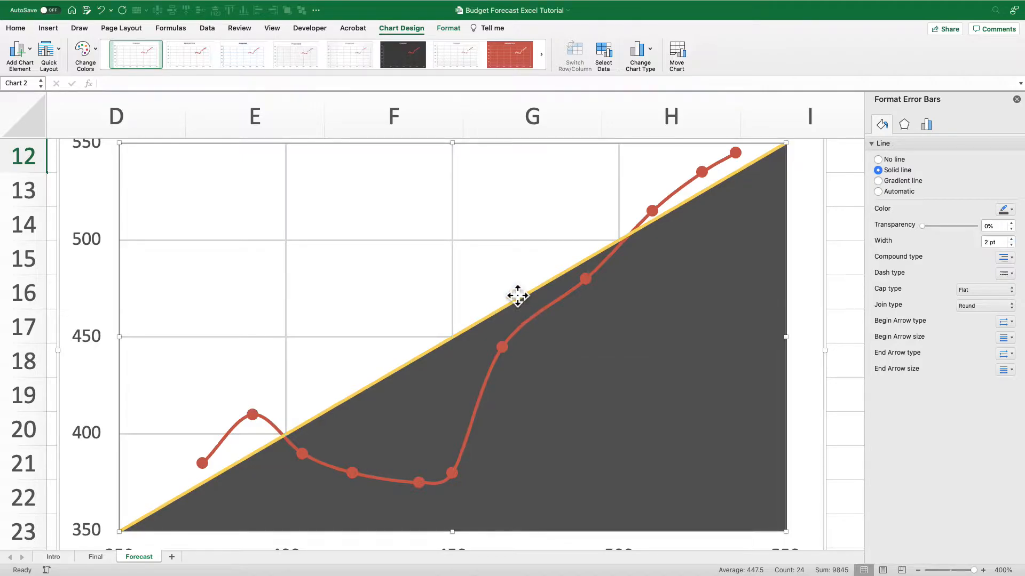
click(520, 300)
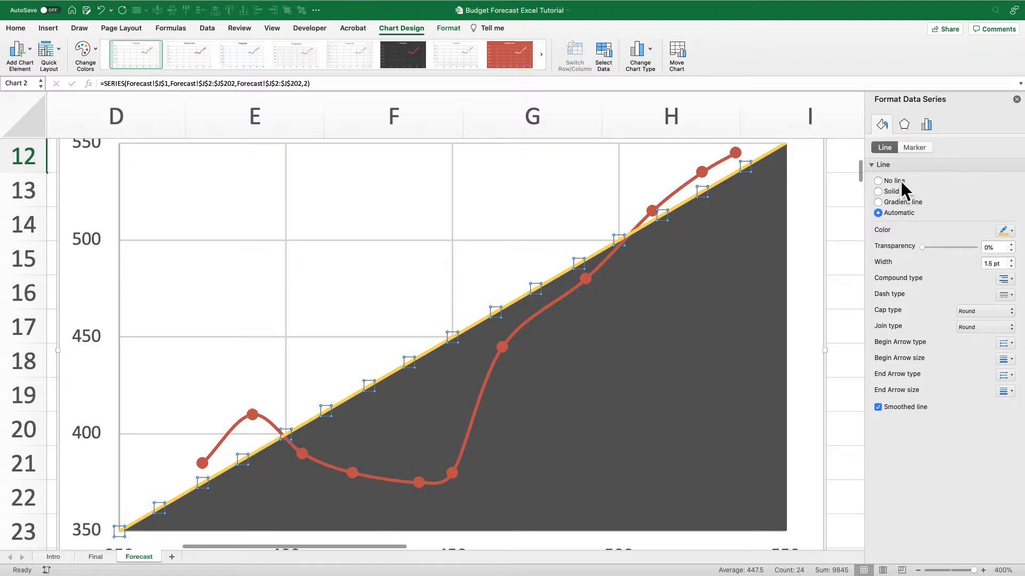
click(896, 191)
click(1006, 231)
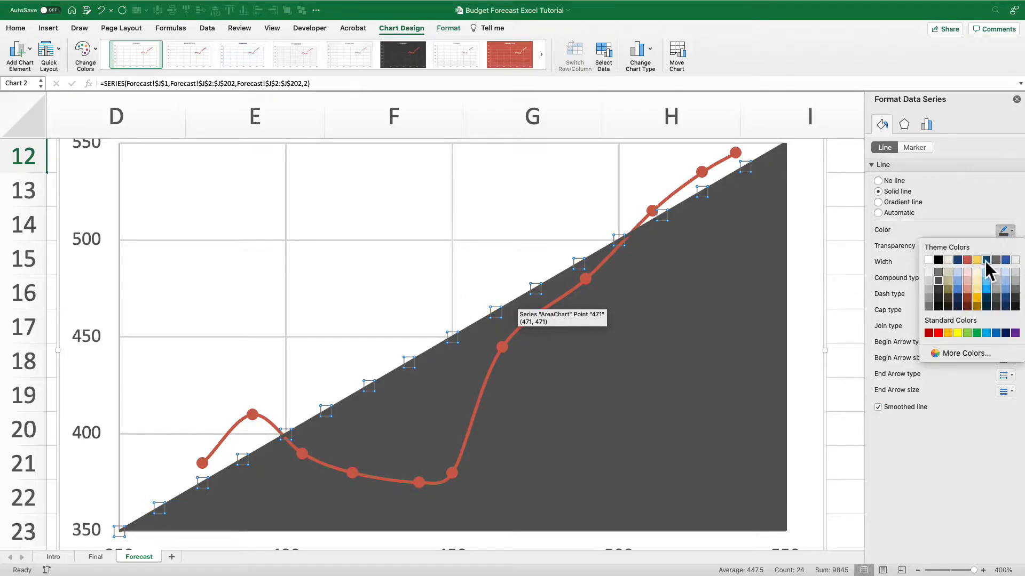
click(959, 290)
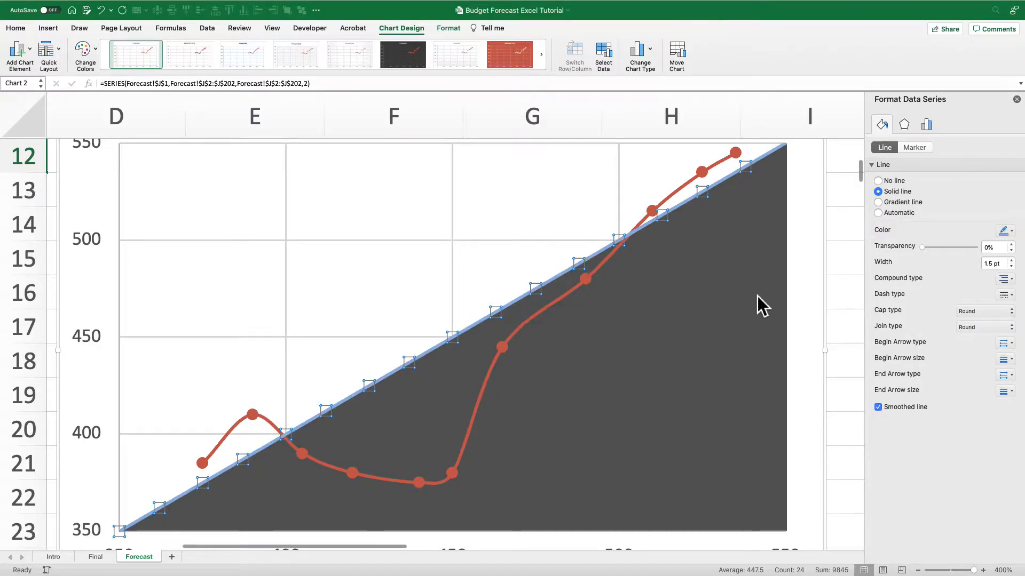
click(1006, 231)
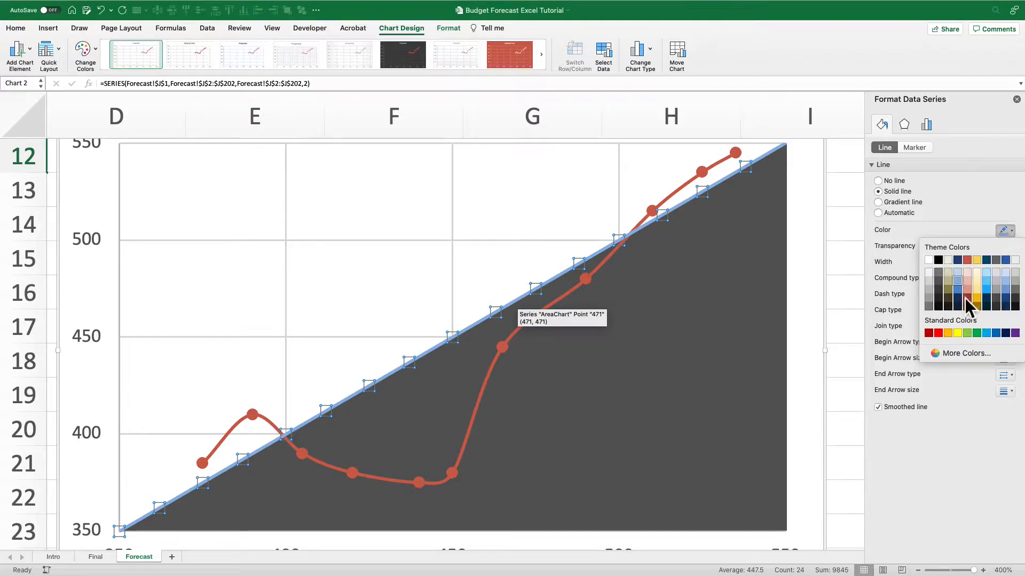
click(960, 299)
- Recolor the AreaChart series' vertical error bars light gray
click(726, 258)
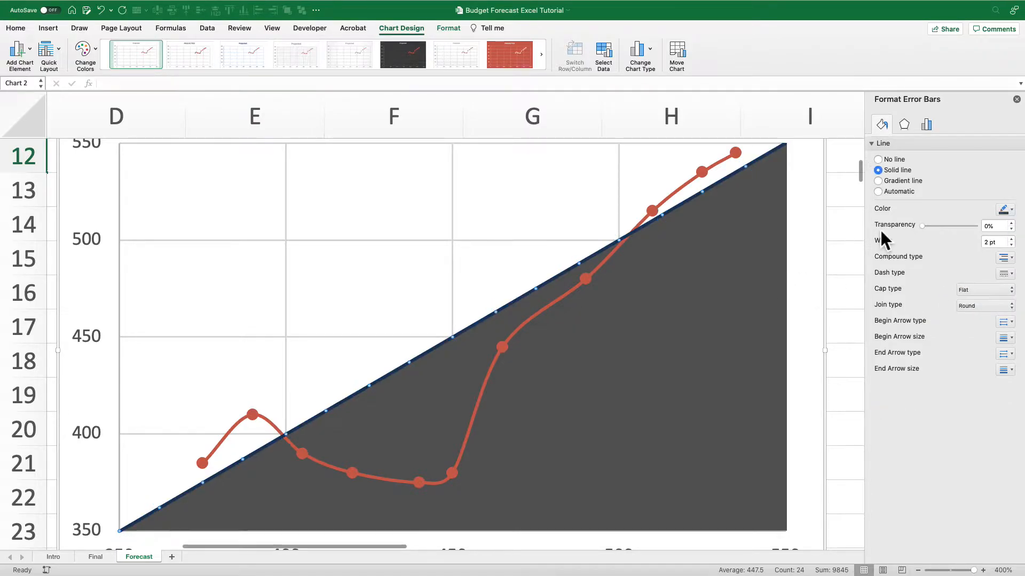
click(1004, 209)
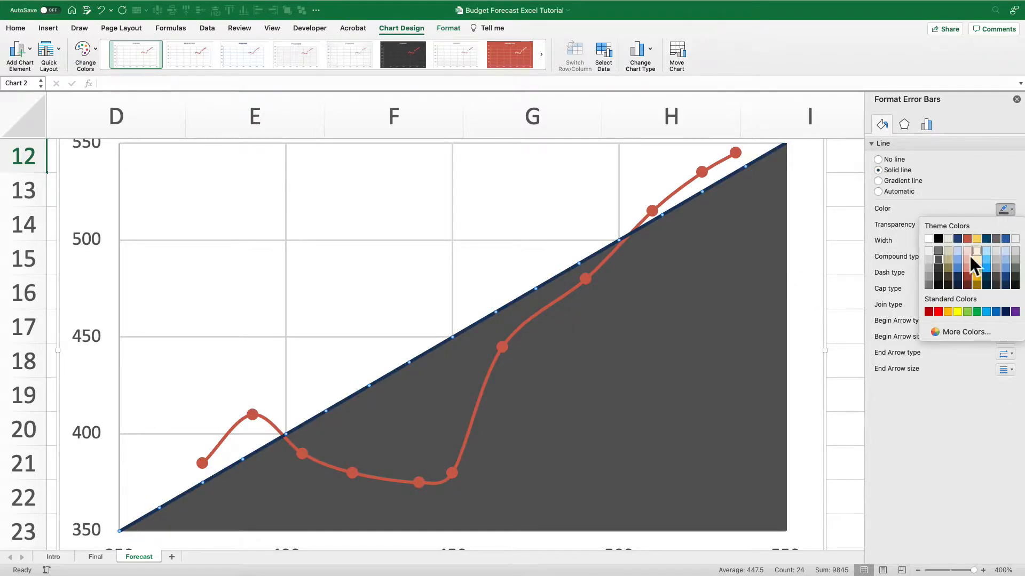
click(931, 260)
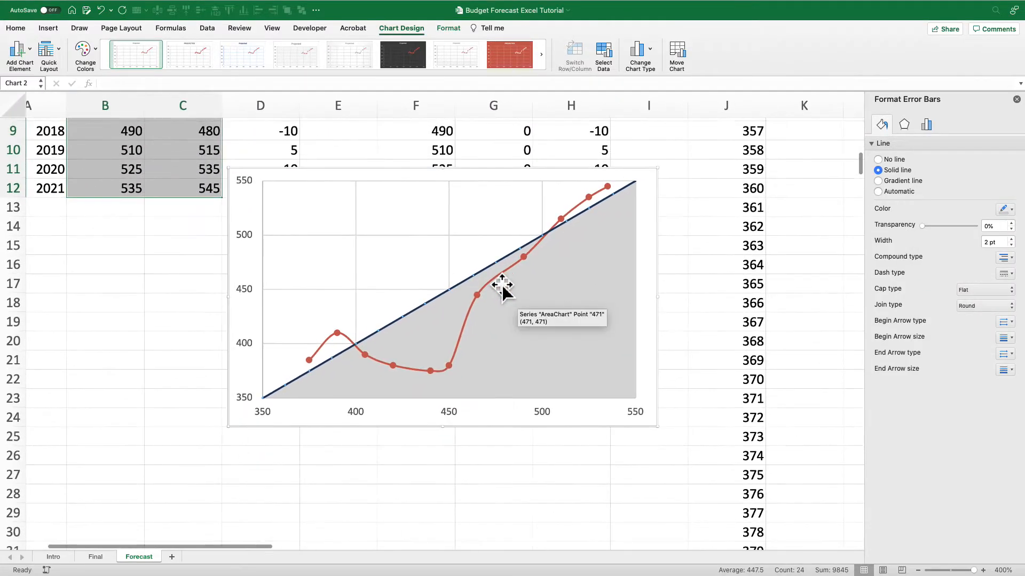
click(490, 260)
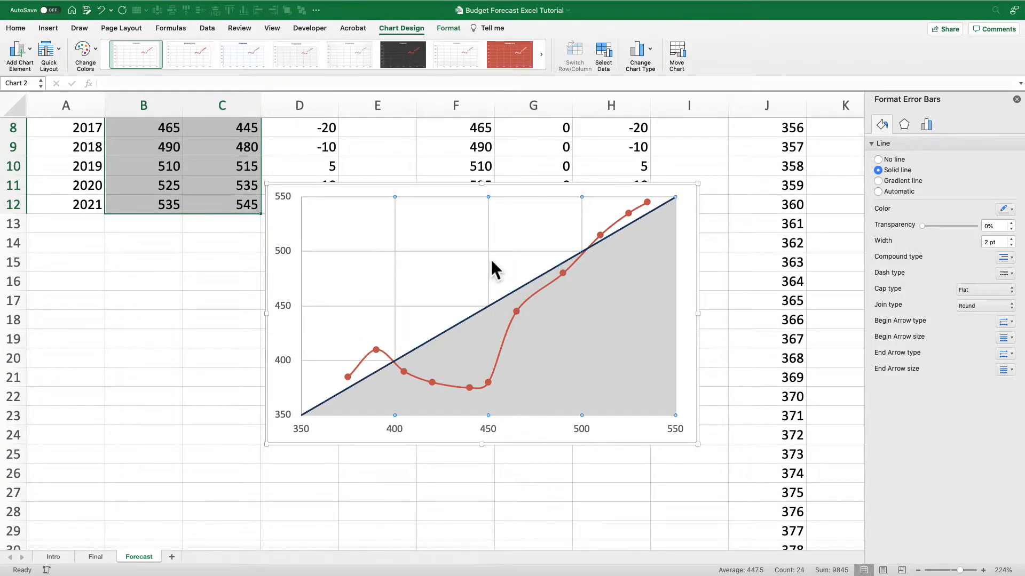
key(Delete)
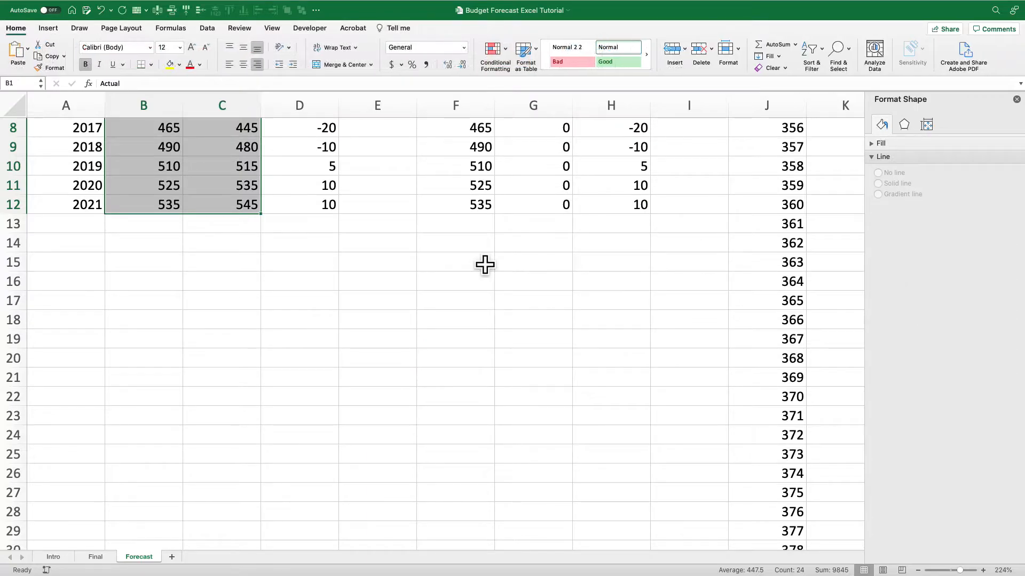
key(super+z)
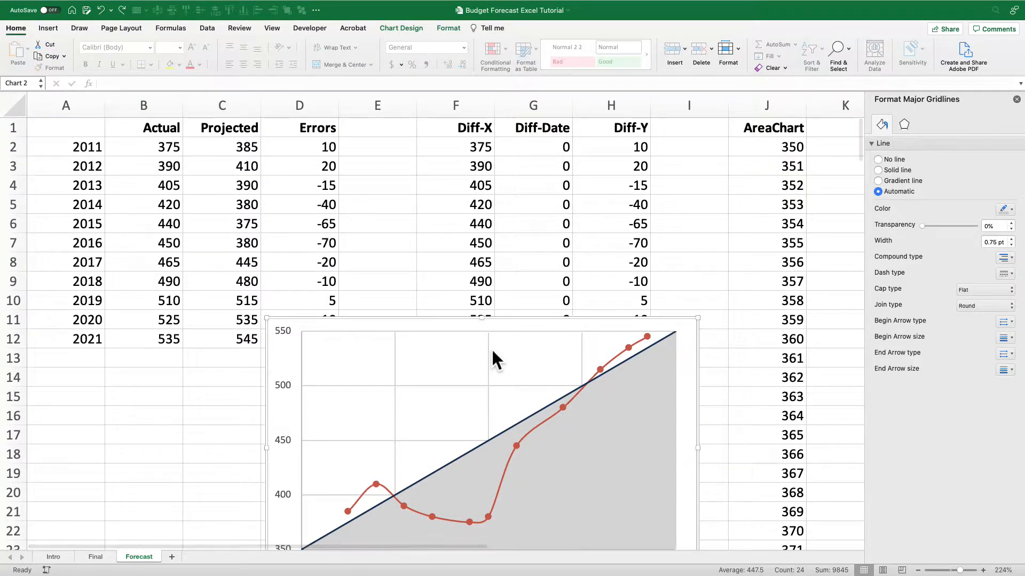
- Delete the vertical and horizontal gridlines from the chart
click(487, 387)
key(Delete)
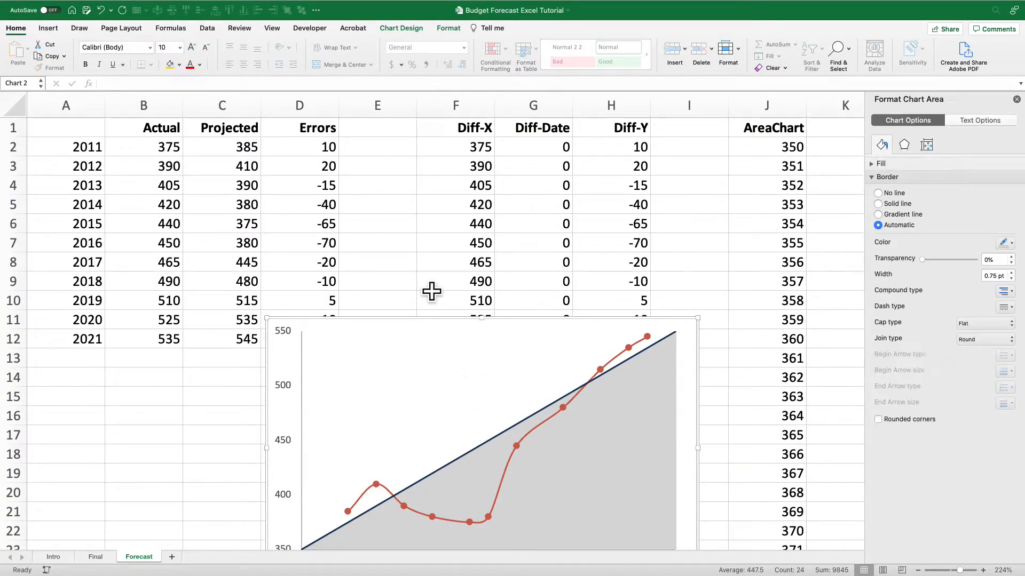
- Add standard deviation error bars to the Projected series and delete its horizontal error bars
scroll(430, 290, down, 5)
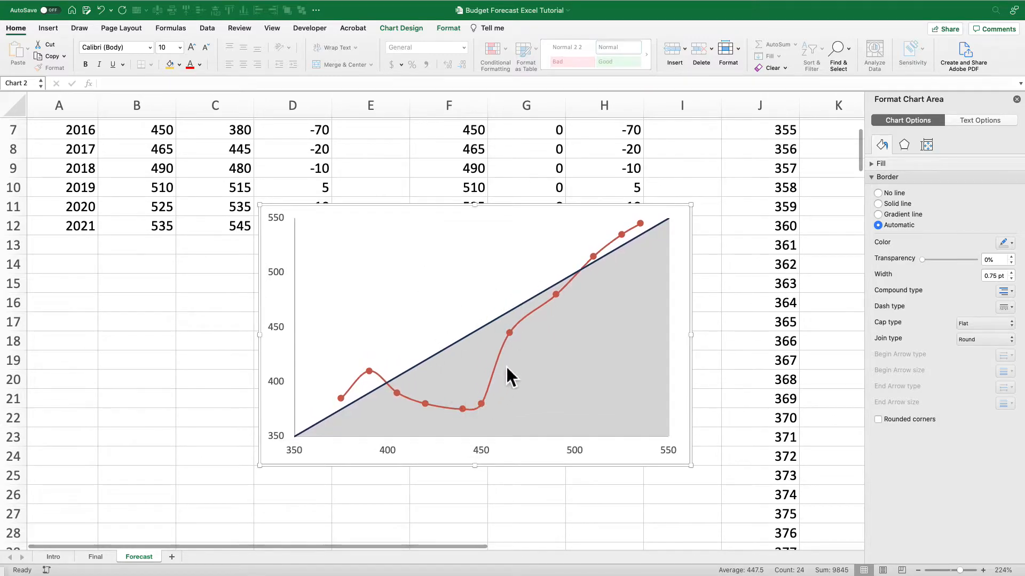
click(513, 334)
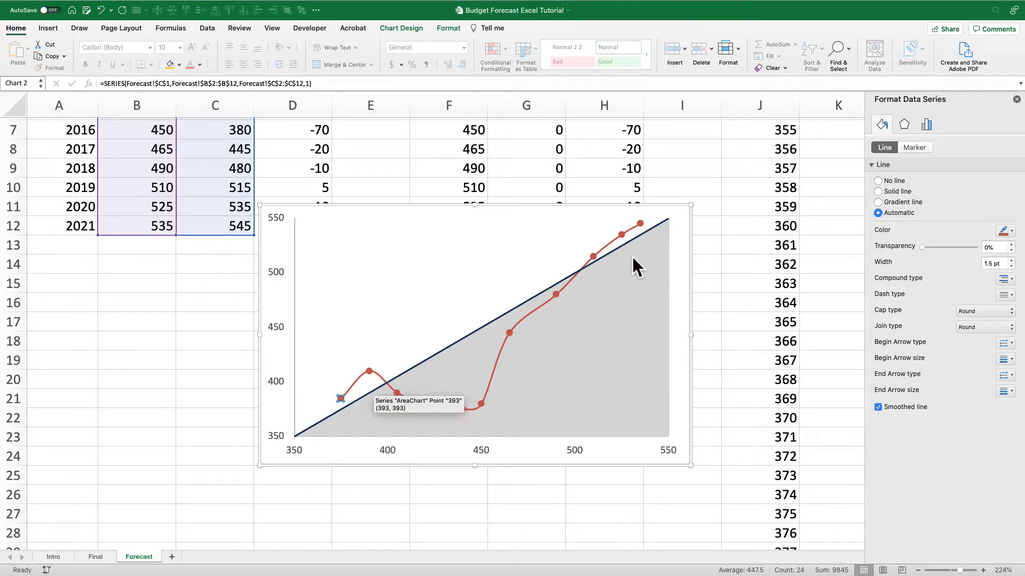
click(407, 29)
click(24, 50)
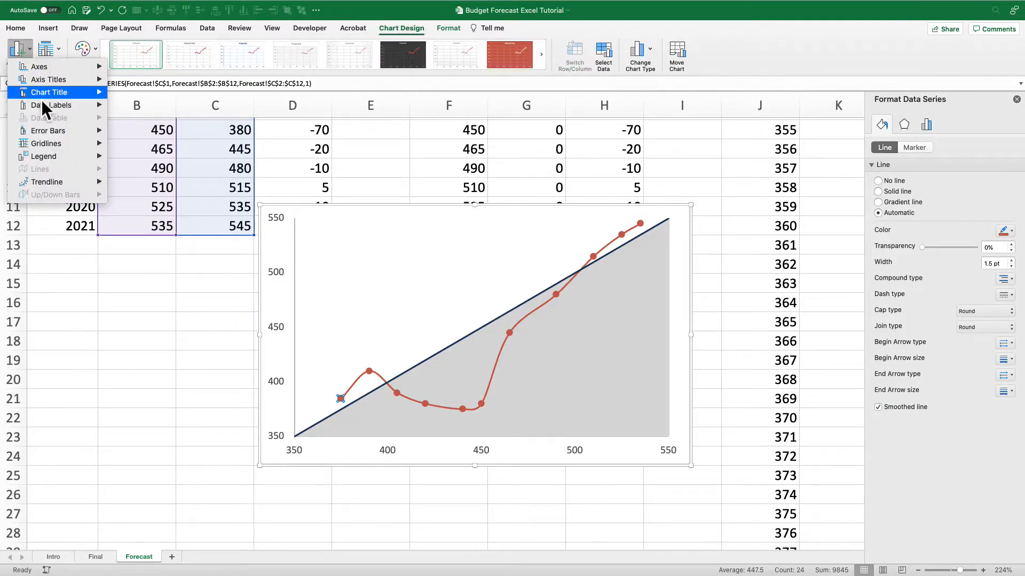
mouse_move(46, 131)
click(178, 193)
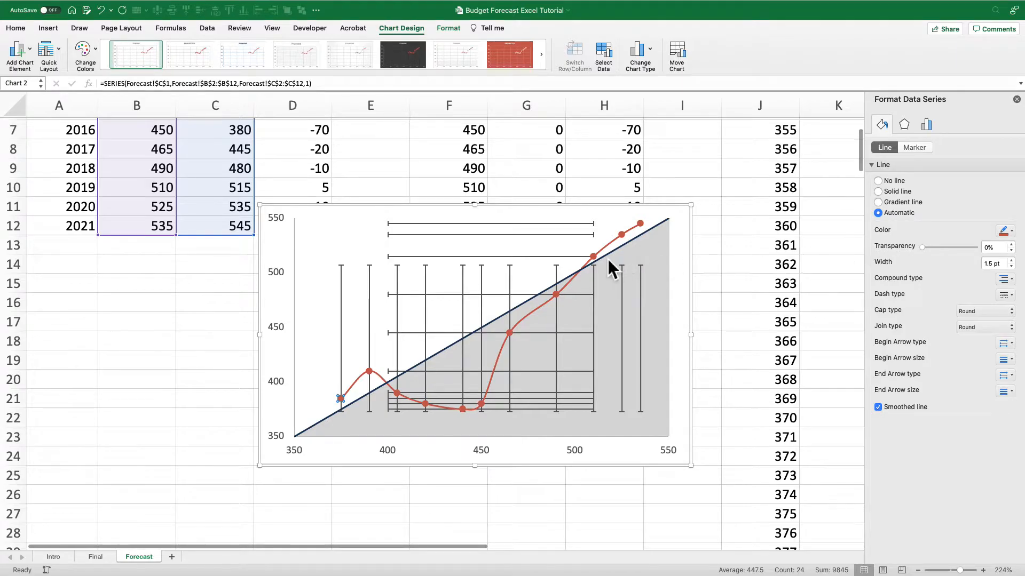
click(562, 235)
key(Delete)
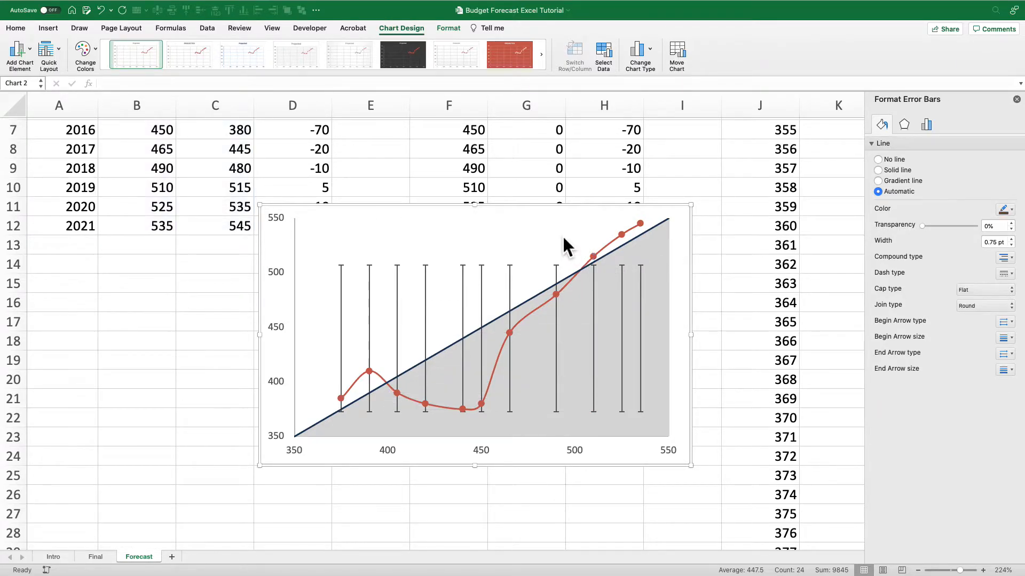
- Set the Projected series' vertical error bars to Minus, No Cap and a custom negative error value from the Errors column, D2:D12
click(557, 279)
click(927, 125)
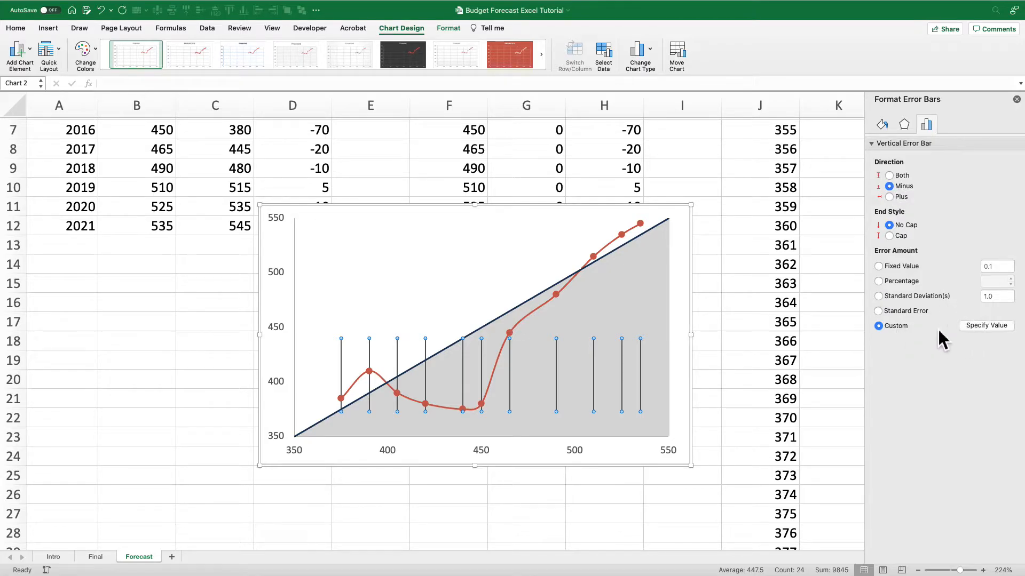
click(978, 325)
click(594, 192)
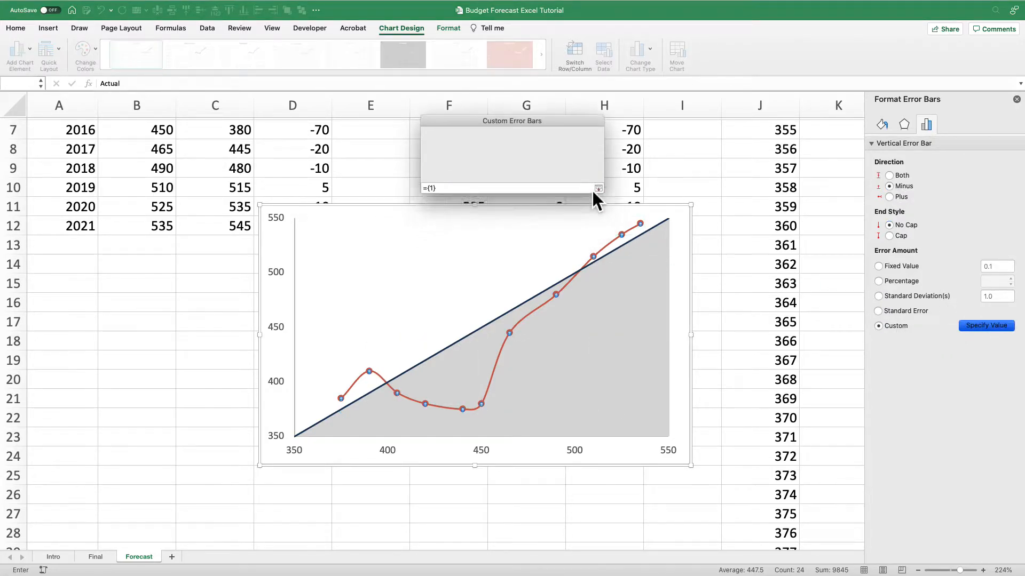
scroll(297, 219, up, 5)
drag(330, 155, 344, 347)
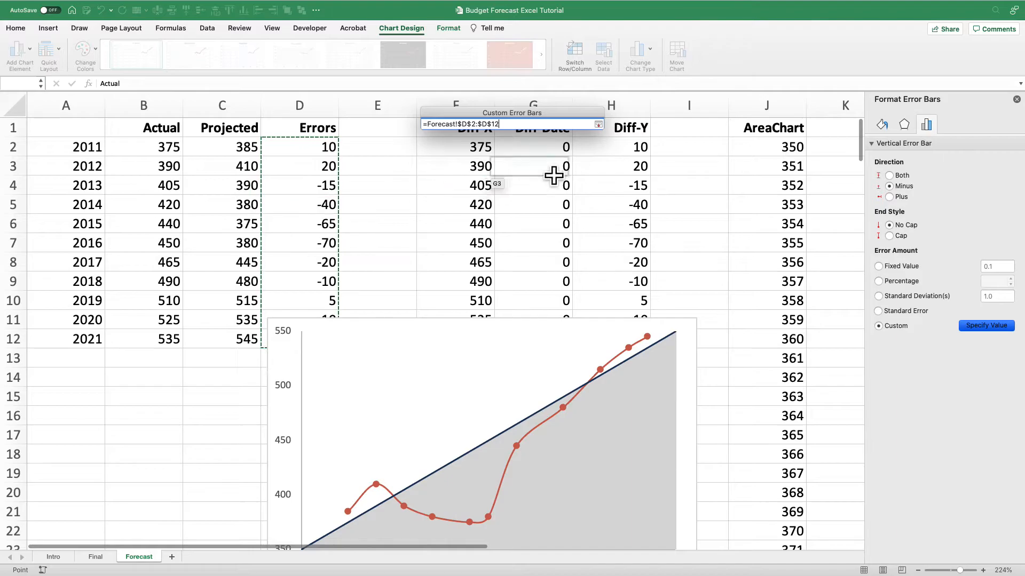
click(598, 125)
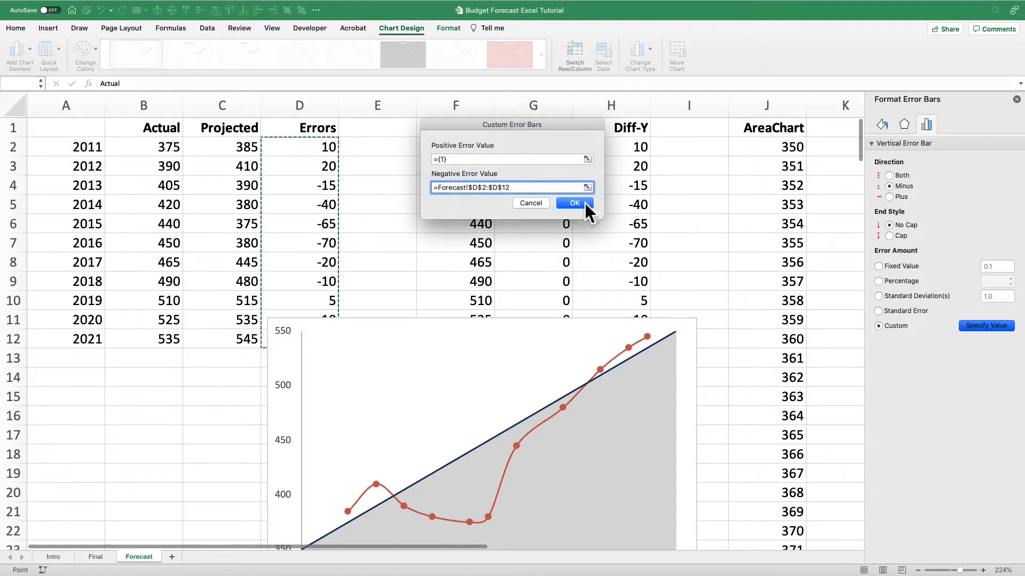
click(583, 203)
scroll(484, 299, down, 5)
click(585, 402)
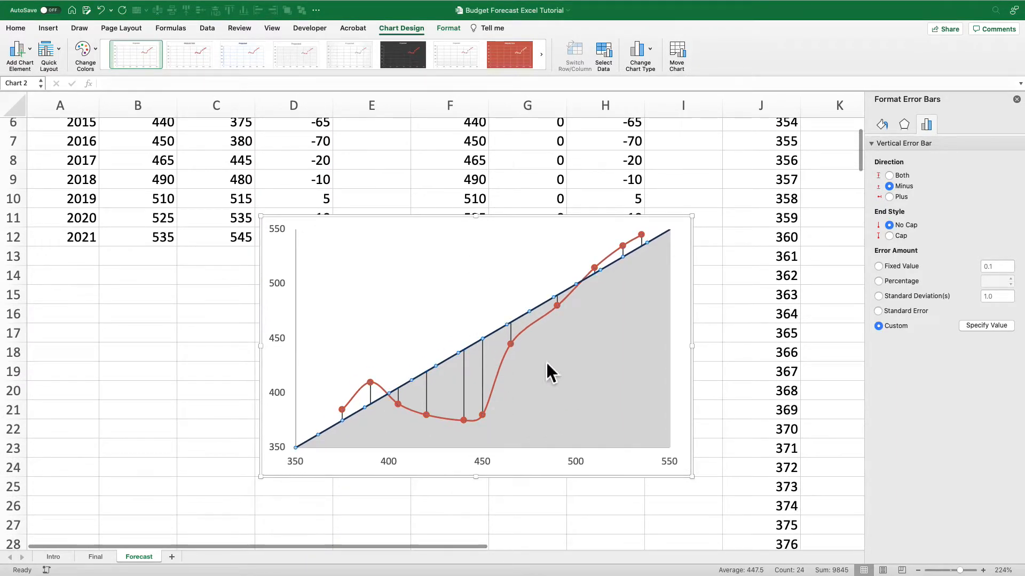
- Add data labels to the Projected series and select them for formatting
click(514, 346)
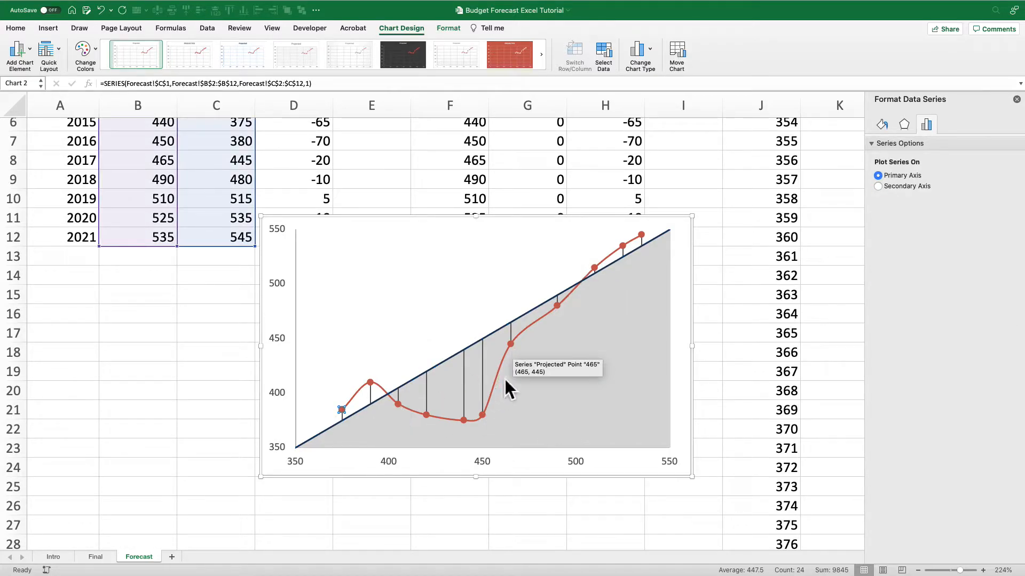
right_click(511, 346)
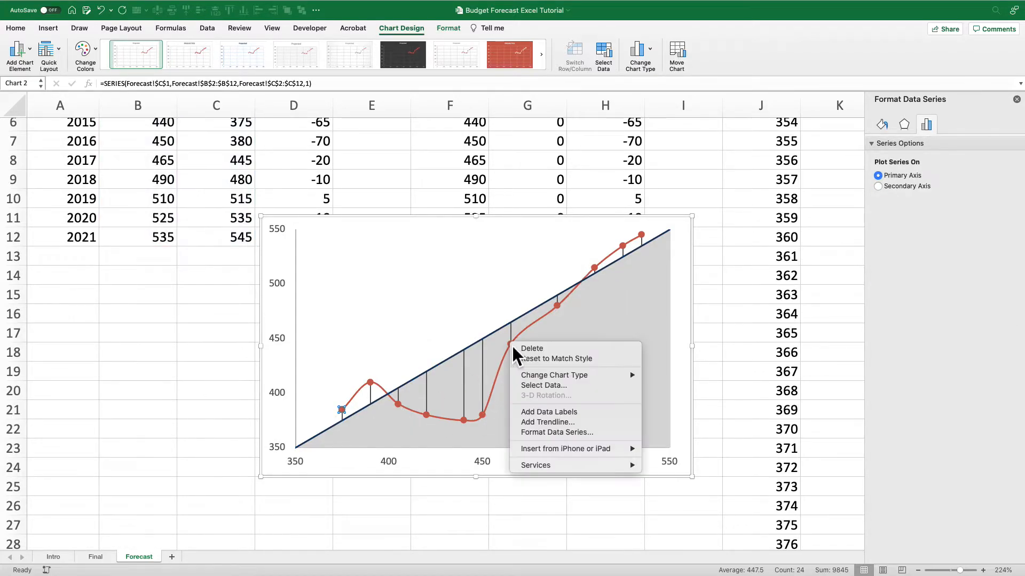
click(546, 413)
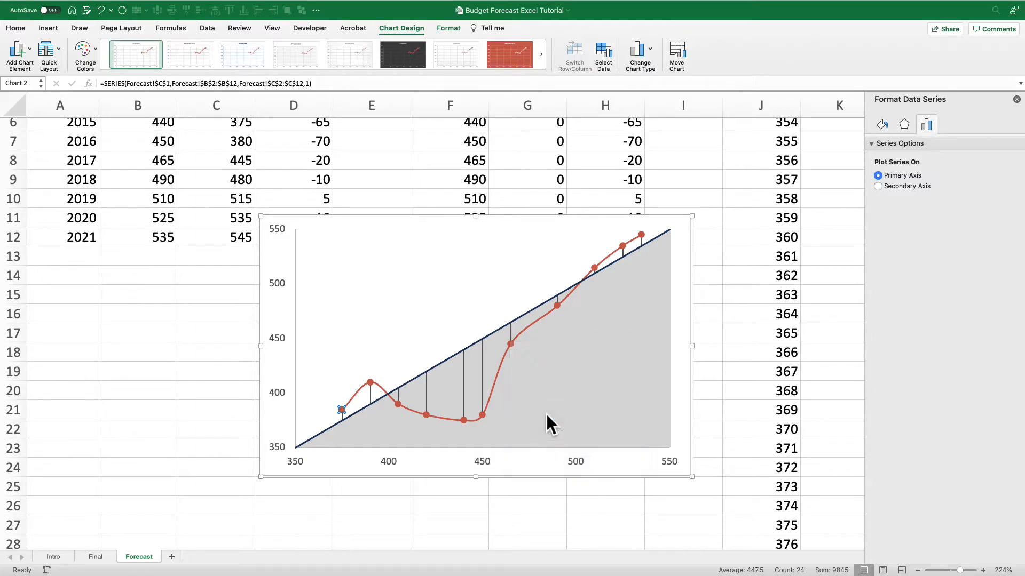
click(531, 344)
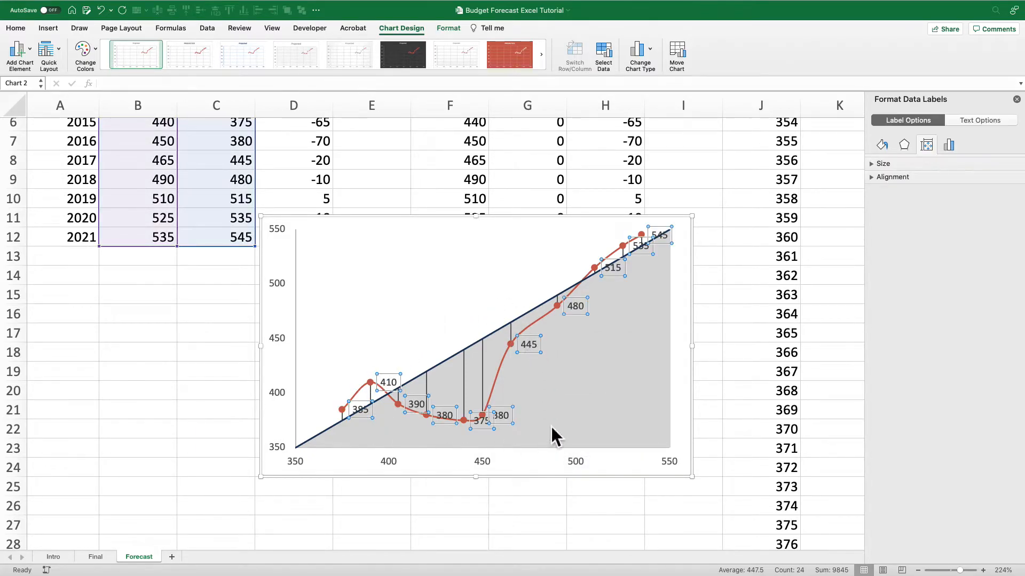
- Include the years from cells A2:A12 in the Projected series' data labels
click(948, 144)
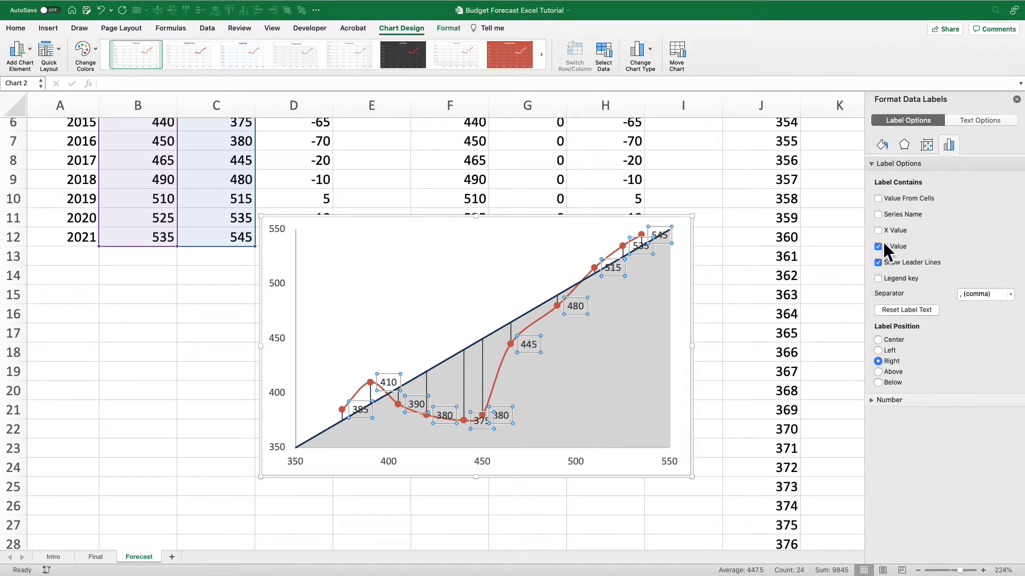
click(879, 199)
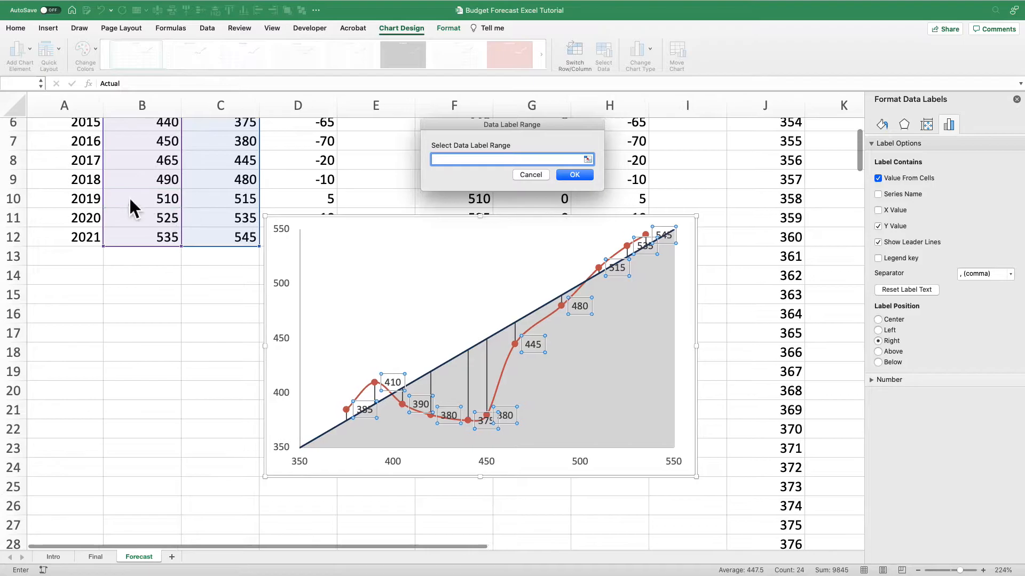
scroll(134, 213, up, 5)
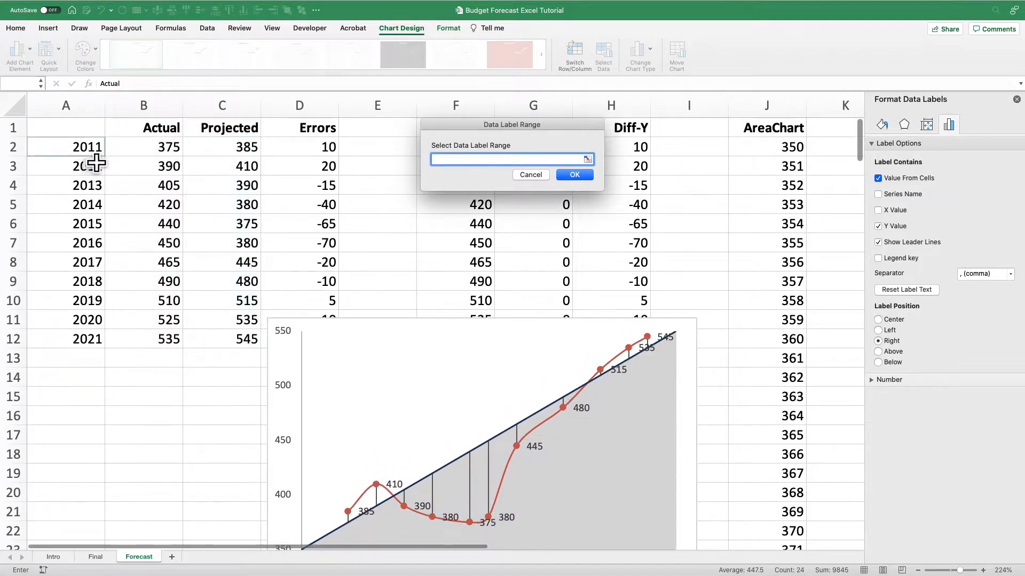
click(90, 149)
drag(90, 260, 84, 344)
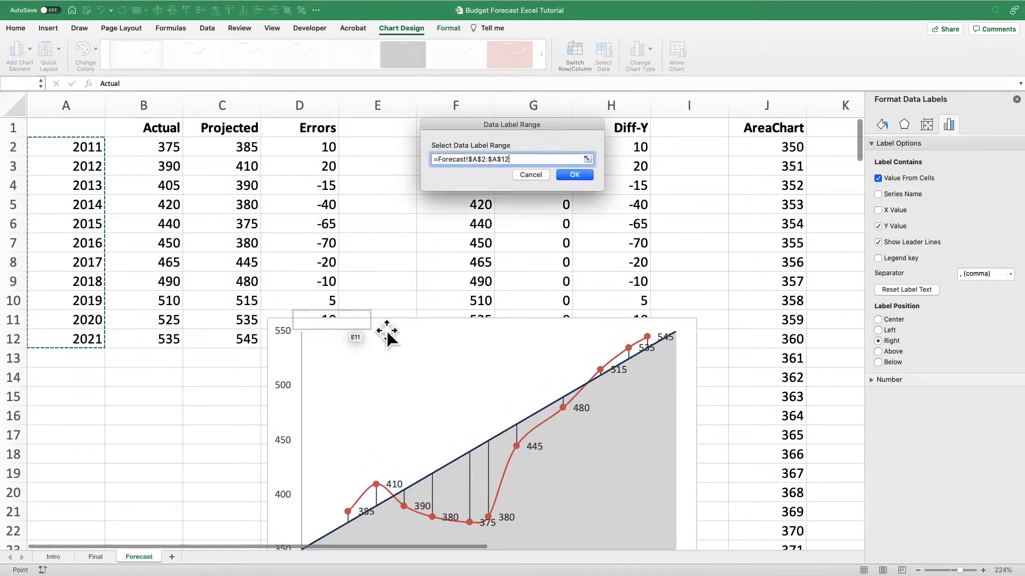
click(579, 175)
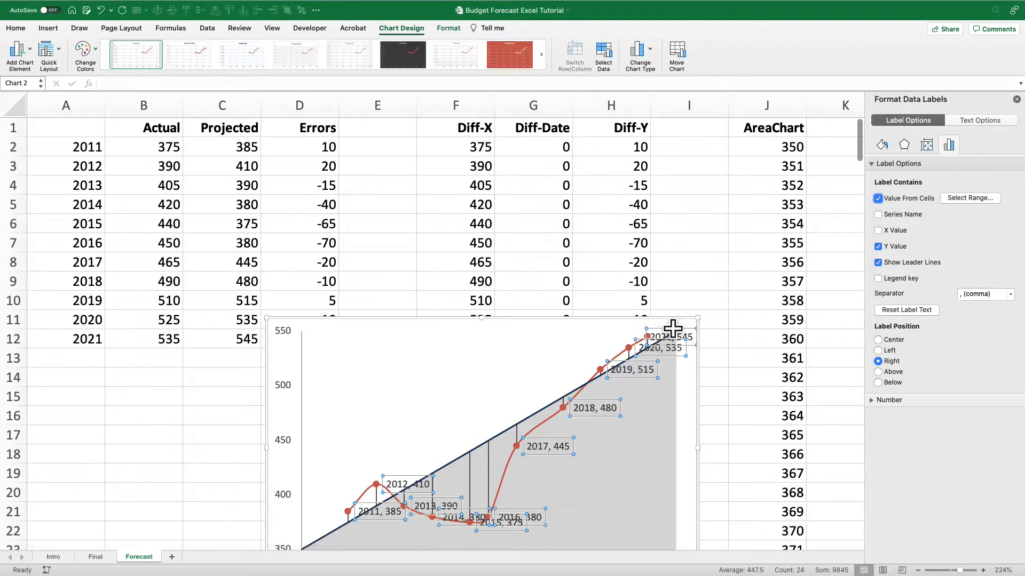
- Turn off the Y value and leader lines in the Projected series' data labels
scroll(675, 337, down, 3)
scroll(675, 338, down, 1)
click(881, 249)
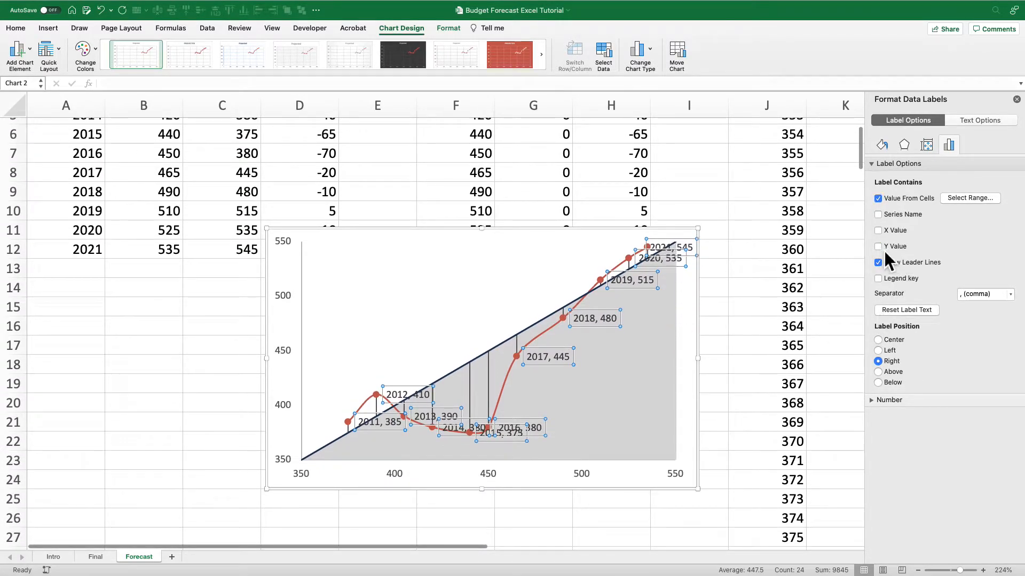
click(881, 263)
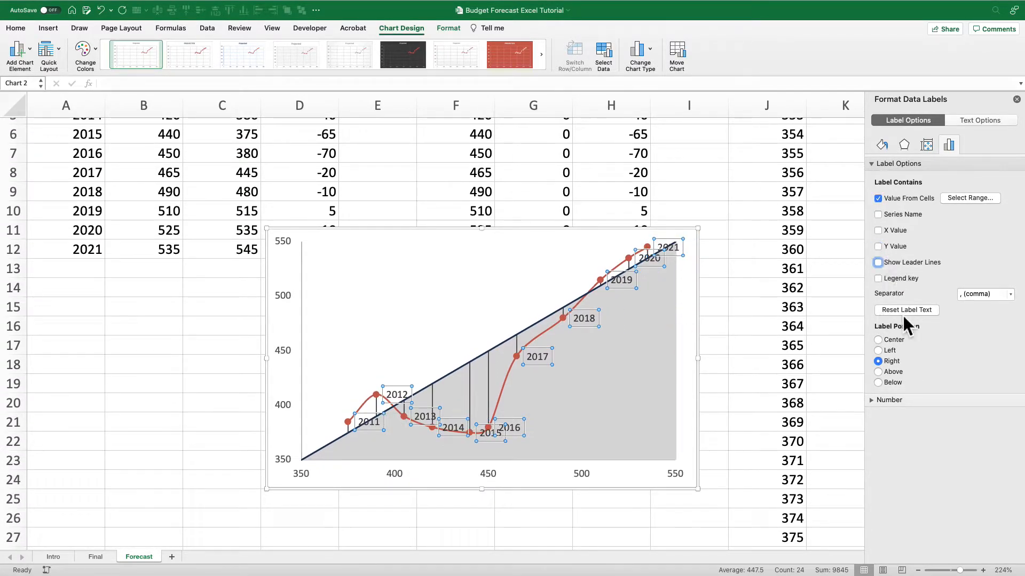
- Position the year labels below the Projected series' points
click(879, 383)
click(878, 372)
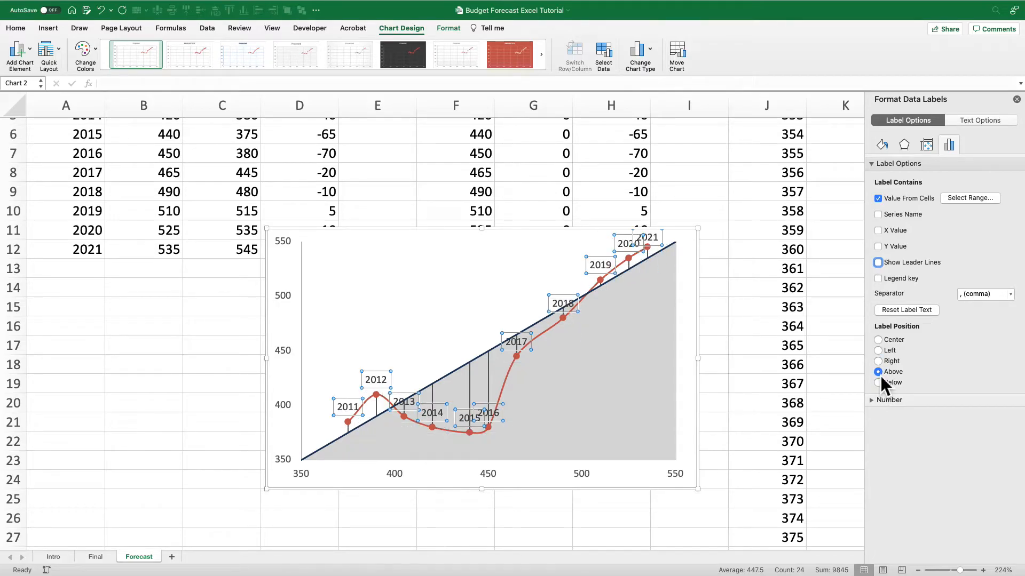
click(878, 384)
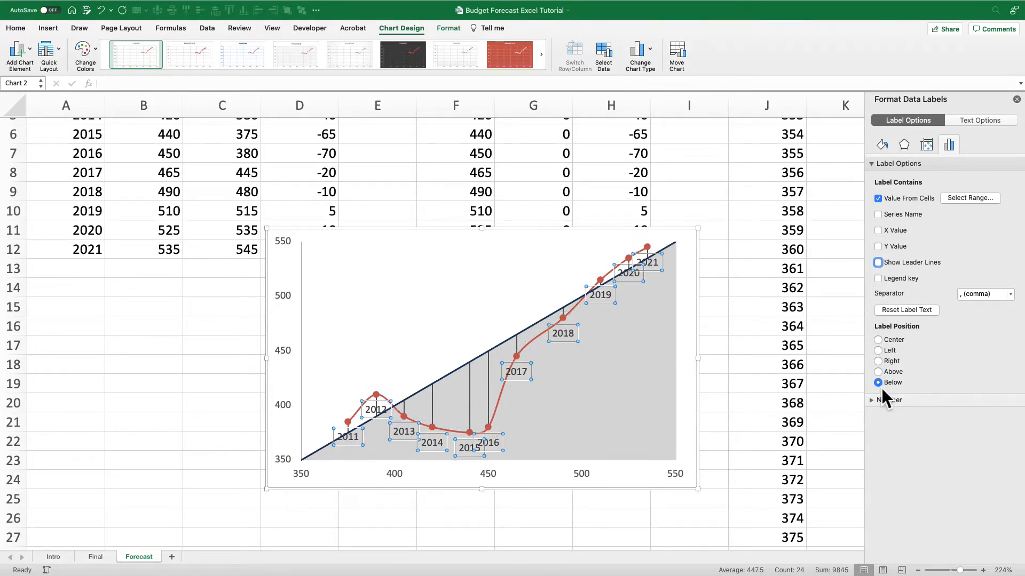
- Shift the 2016 year label slightly to the right, away from the 2015 label
click(559, 421)
click(500, 450)
drag(509, 456, 515, 456)
click(550, 429)
- Move the 2012 label above its point and the 2011 label to the upper left of its point
click(397, 425)
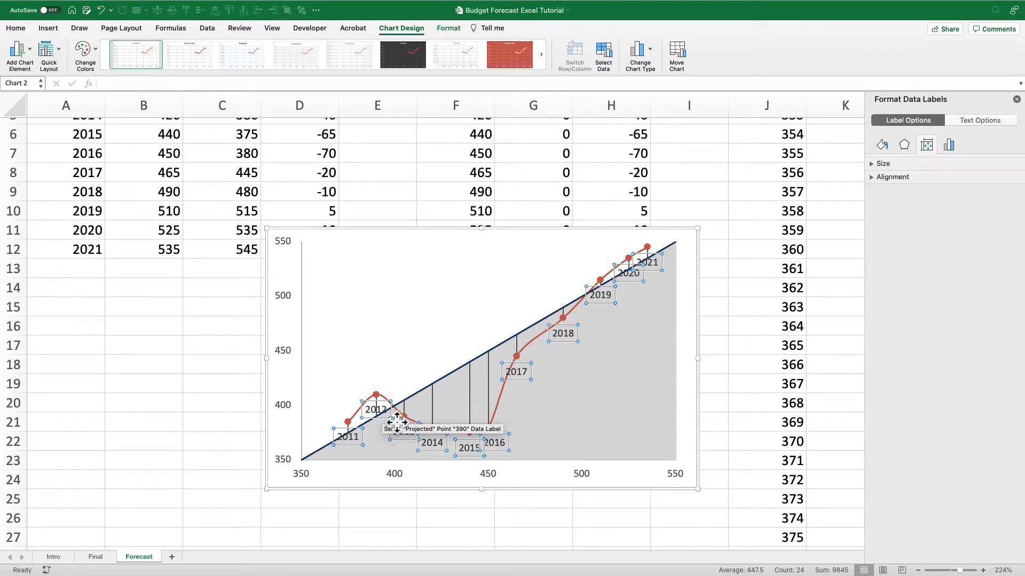
click(377, 411)
drag(380, 414, 389, 398)
click(360, 442)
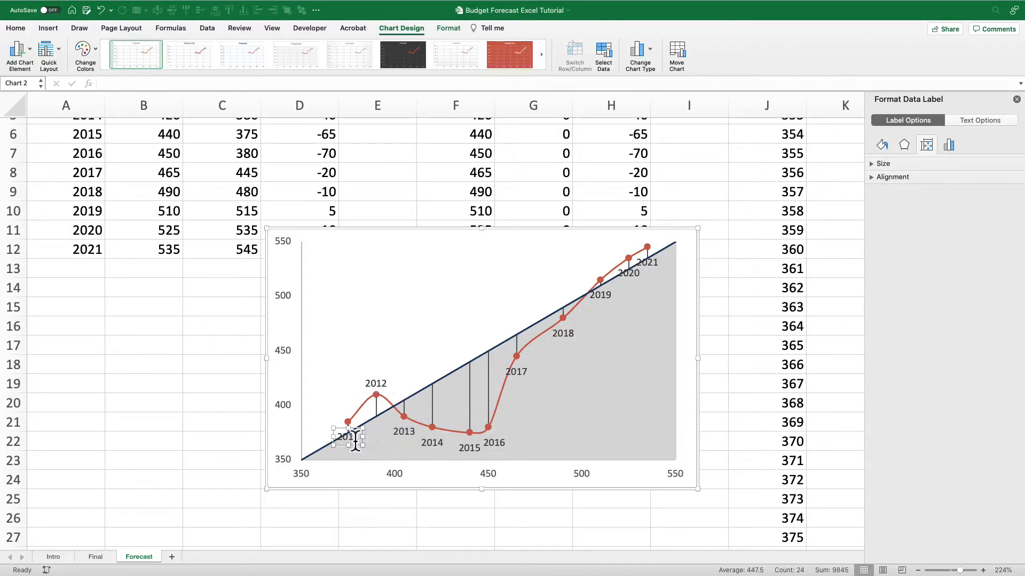
drag(362, 454, 350, 425)
- Move the 2017 label slightly to the right so it clears the curve
click(518, 375)
drag(522, 387, 534, 385)
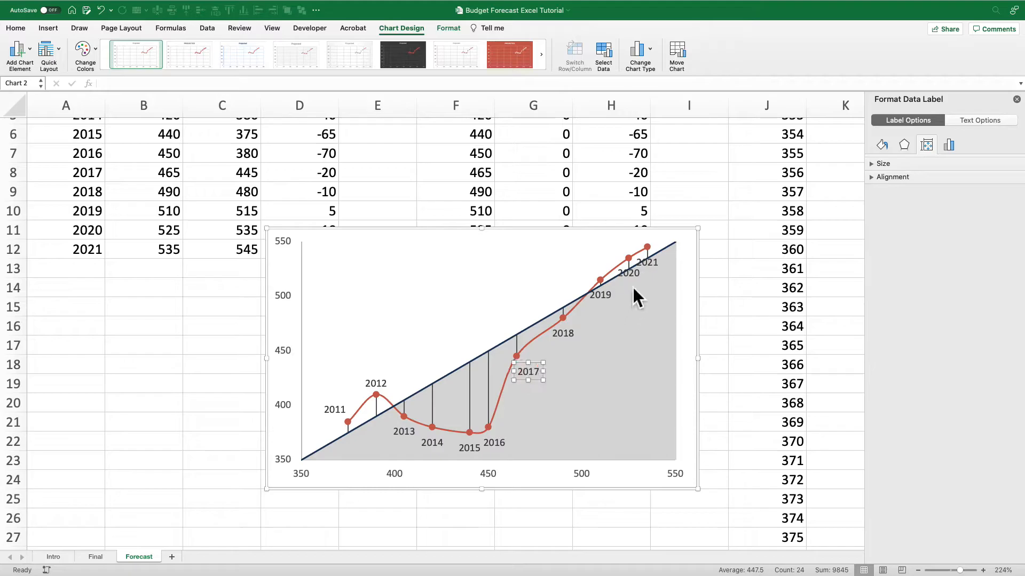
click(454, 260)
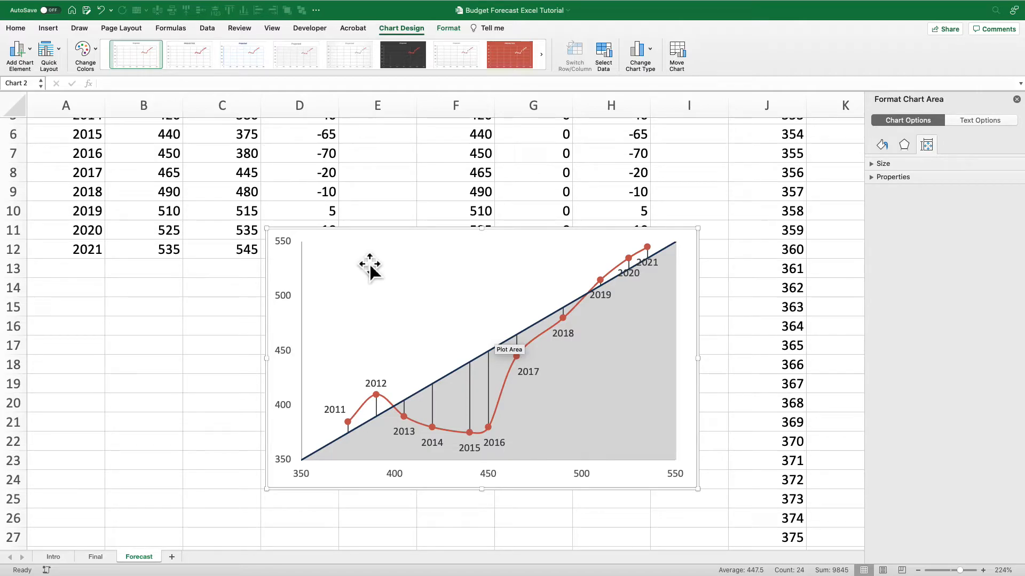
- Move the chart down and slightly left so that it sits below the data table
drag(386, 236, 356, 273)
scroll(409, 249, up, 5)
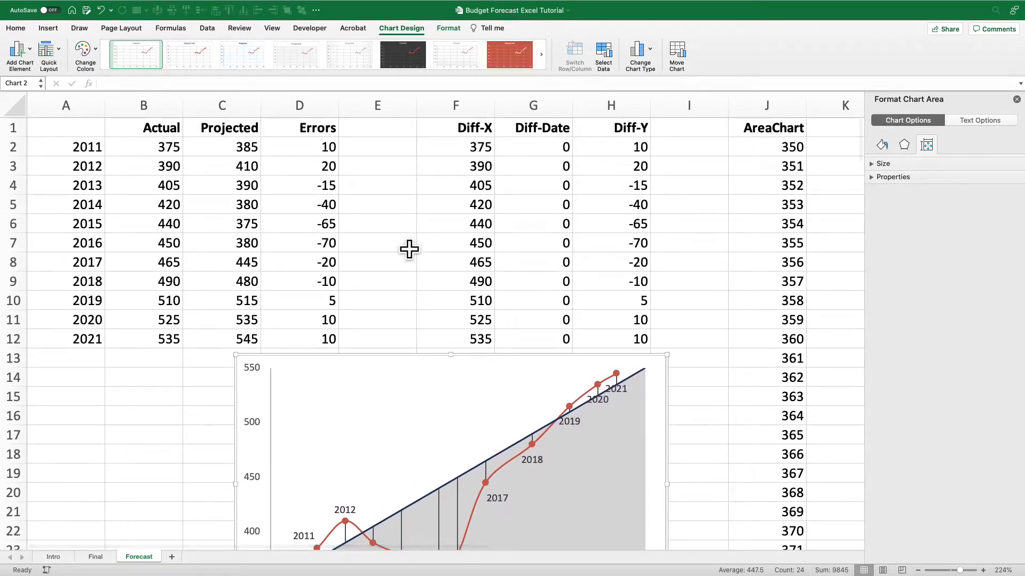
scroll(537, 394, down, 5)
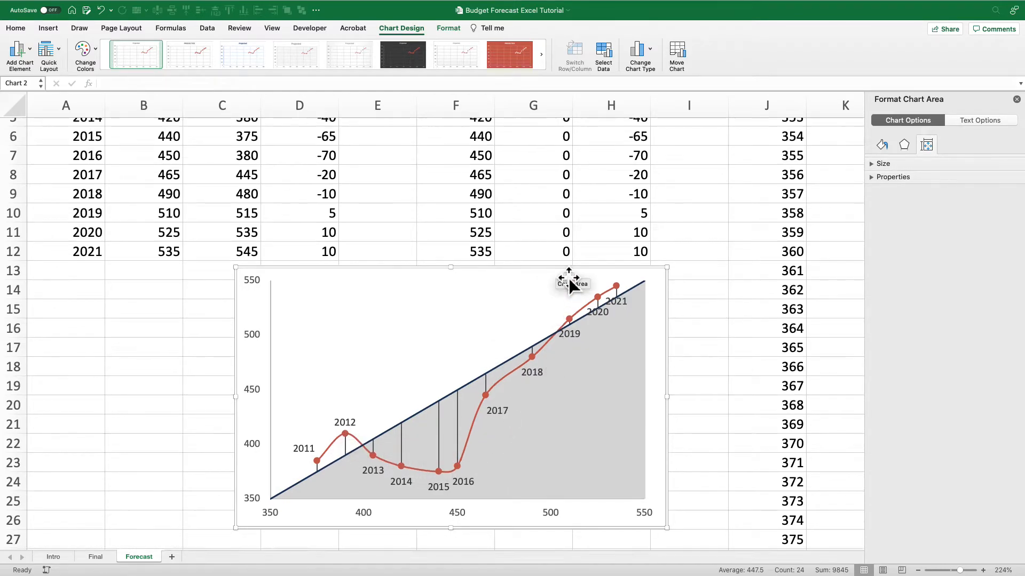
- Insert a markers-only scatter chart from the Diff-X and Diff-Date values in F2:G12
scroll(568, 280, up, 5)
drag(473, 151, 540, 350)
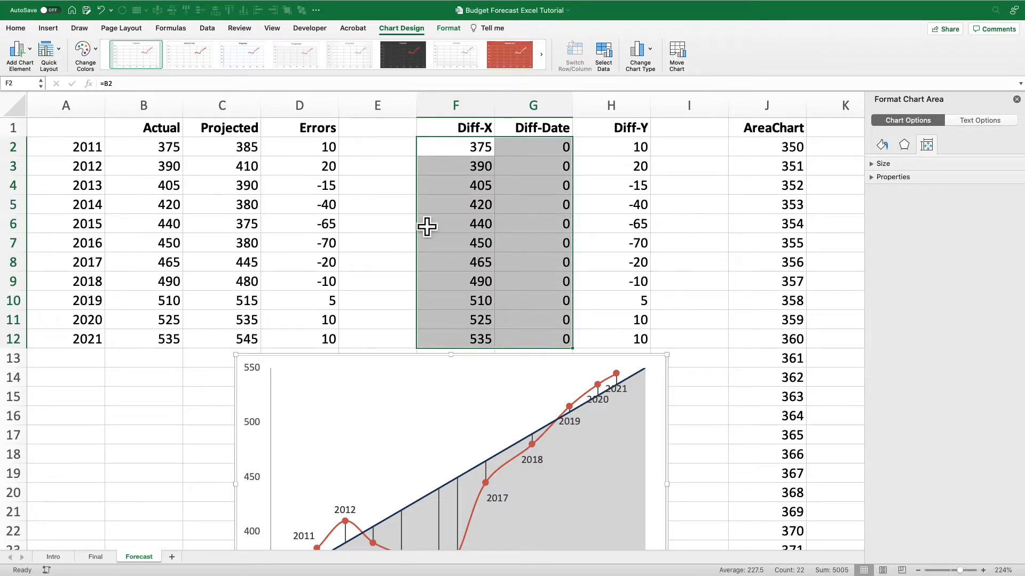
click(50, 28)
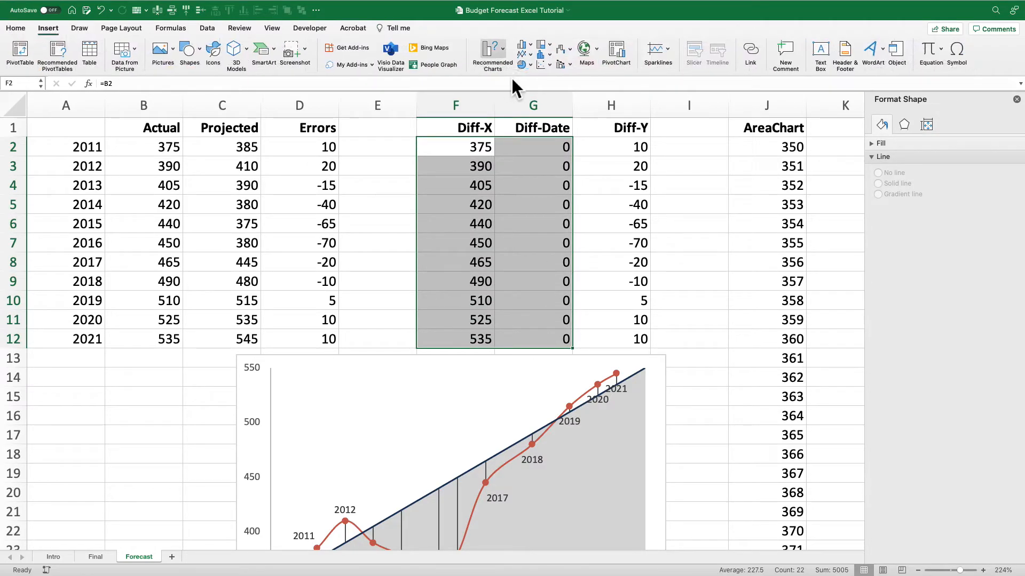
click(541, 65)
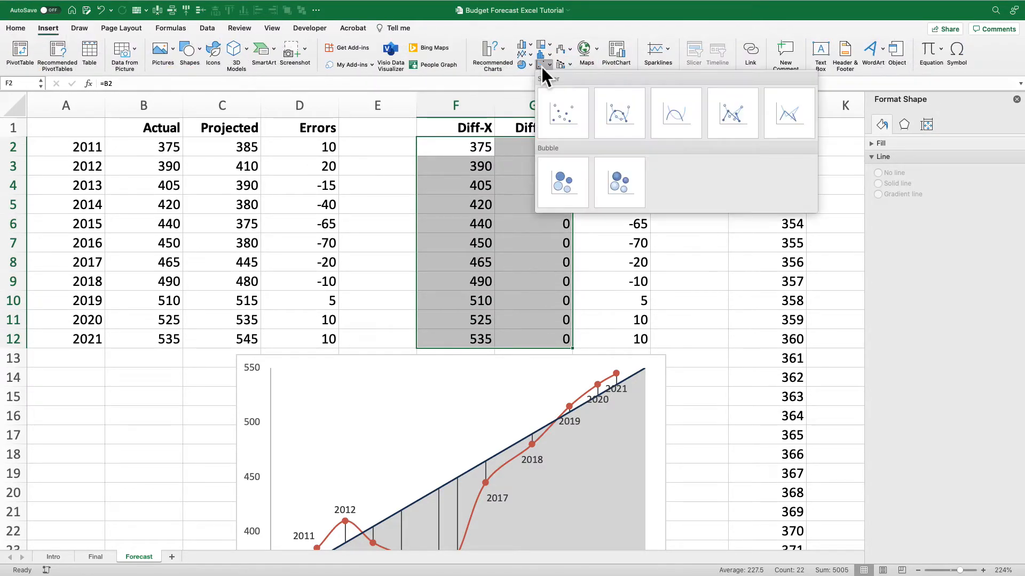
click(565, 112)
- Set the new chart's horizontal axis bounds to a minimum of 350 and a maximum of 550
click(511, 447)
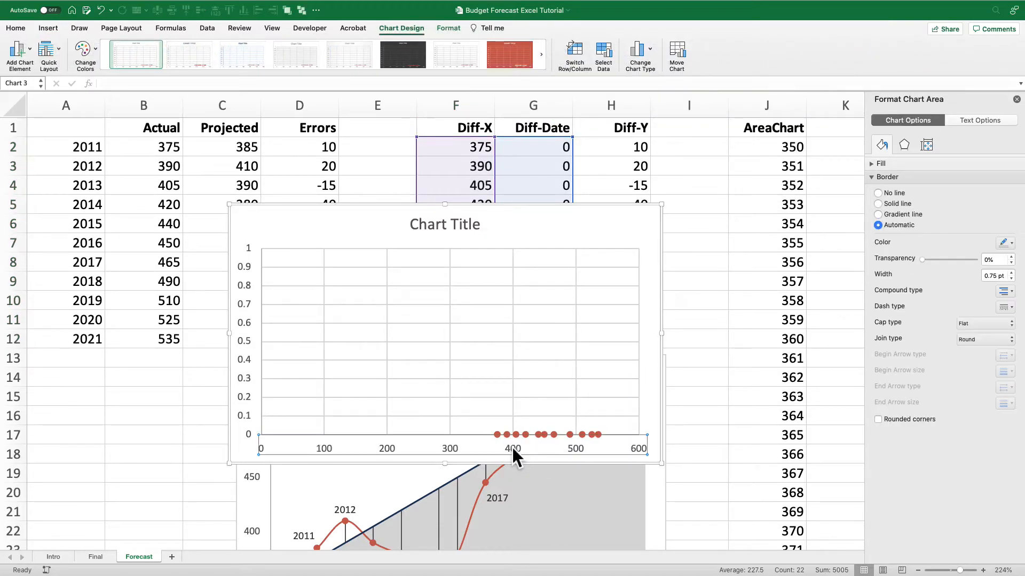
click(948, 146)
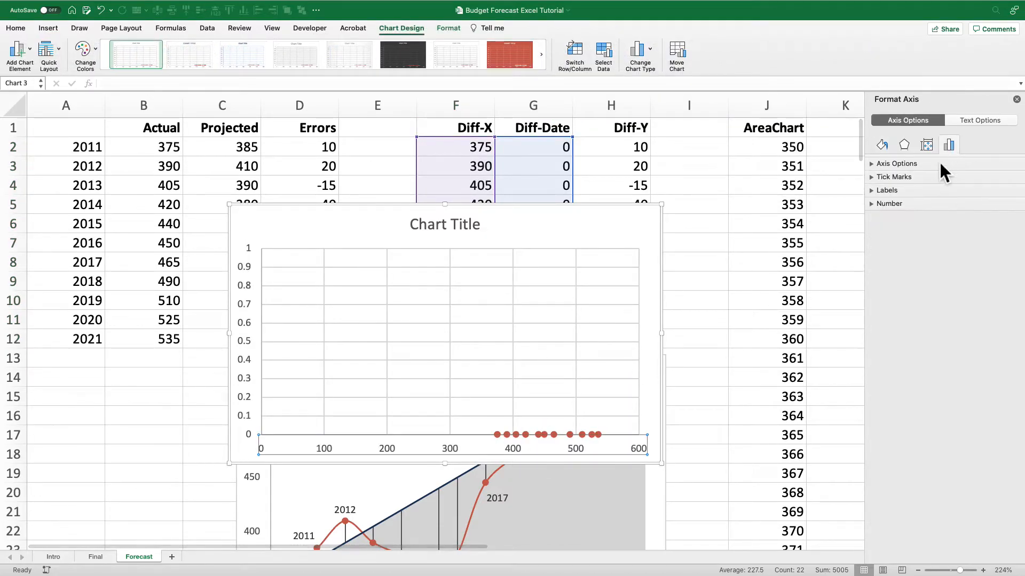
click(984, 200)
text(350)
key(Tab)
text(550)
key(Return)
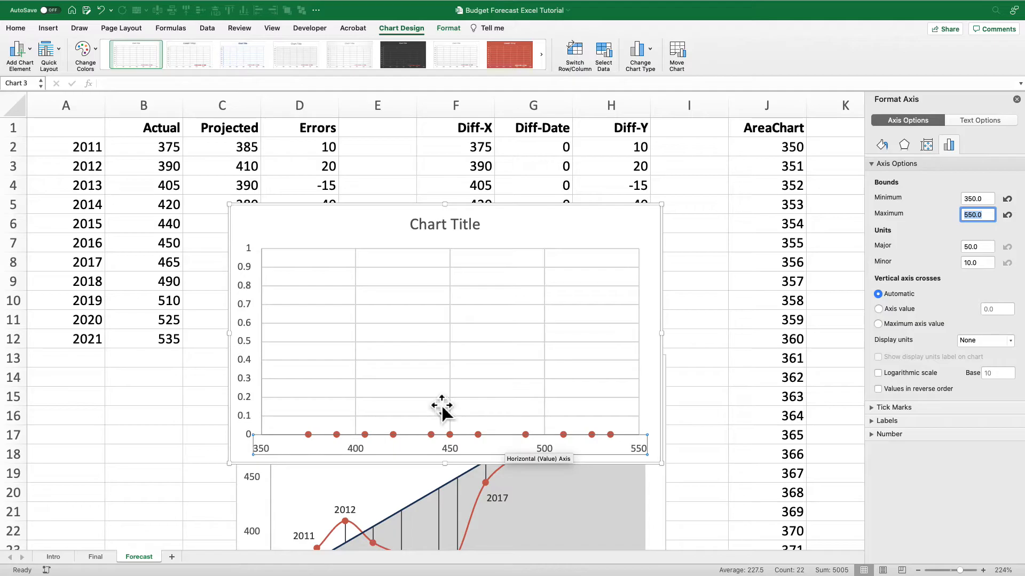
- Shift the new chart slightly right to line it up with the spending chart below it
drag(381, 222, 389, 219)
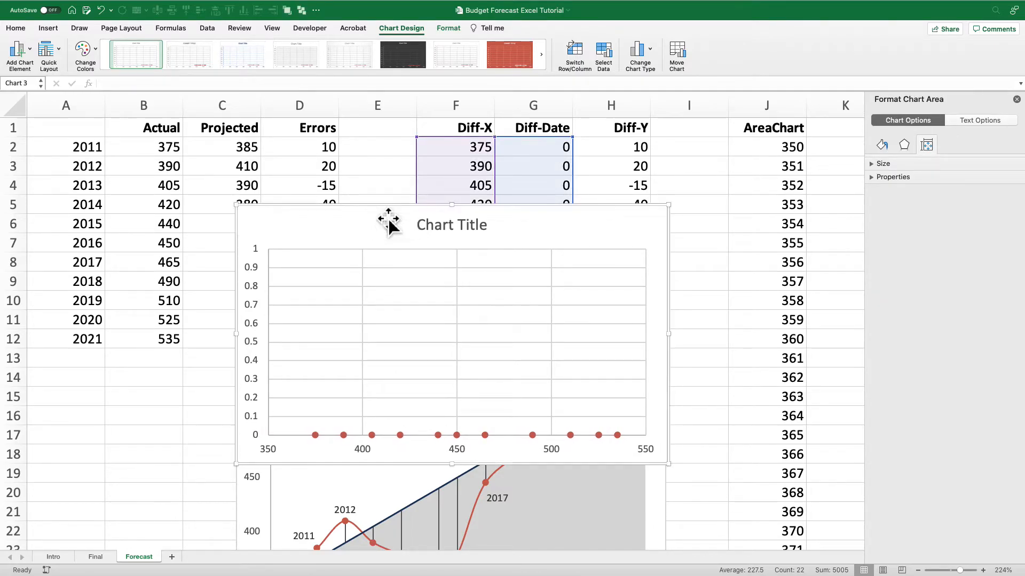
scroll(366, 314, down, 5)
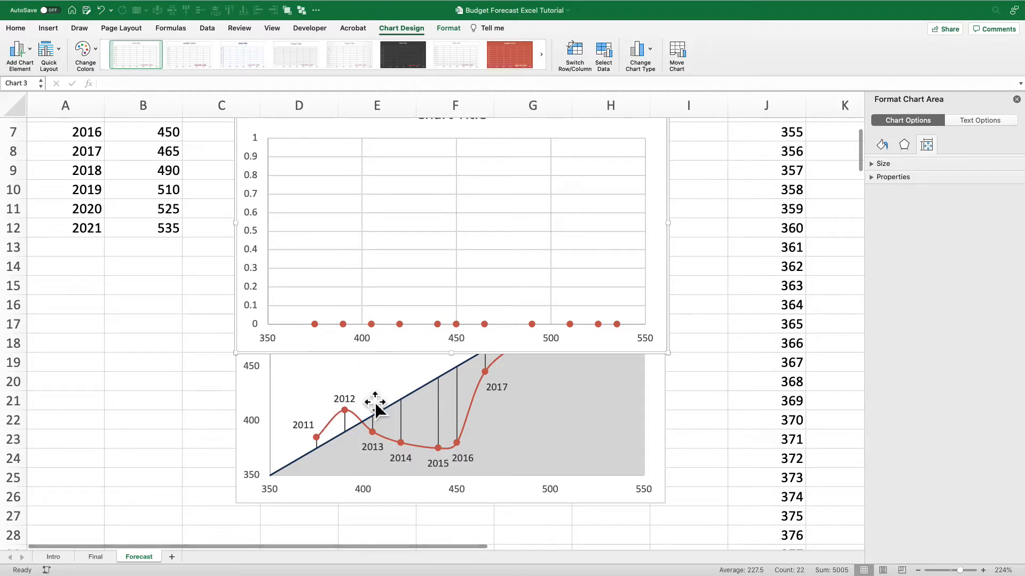
scroll(390, 255, up, 3)
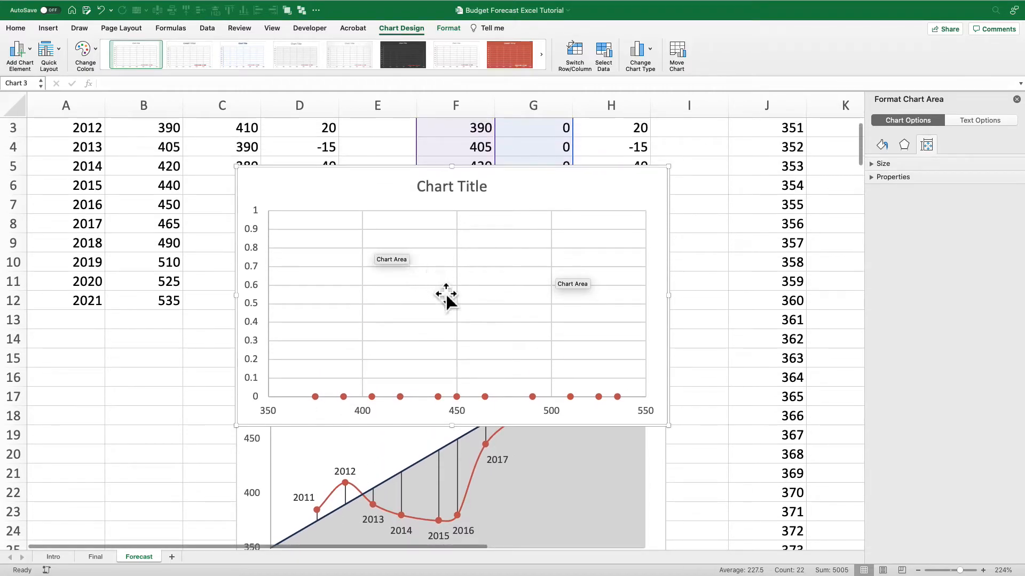
- Add a second series to the new scatter chart with X values from Forecast!$F$2:$F$12
right_click(428, 260)
click(458, 309)
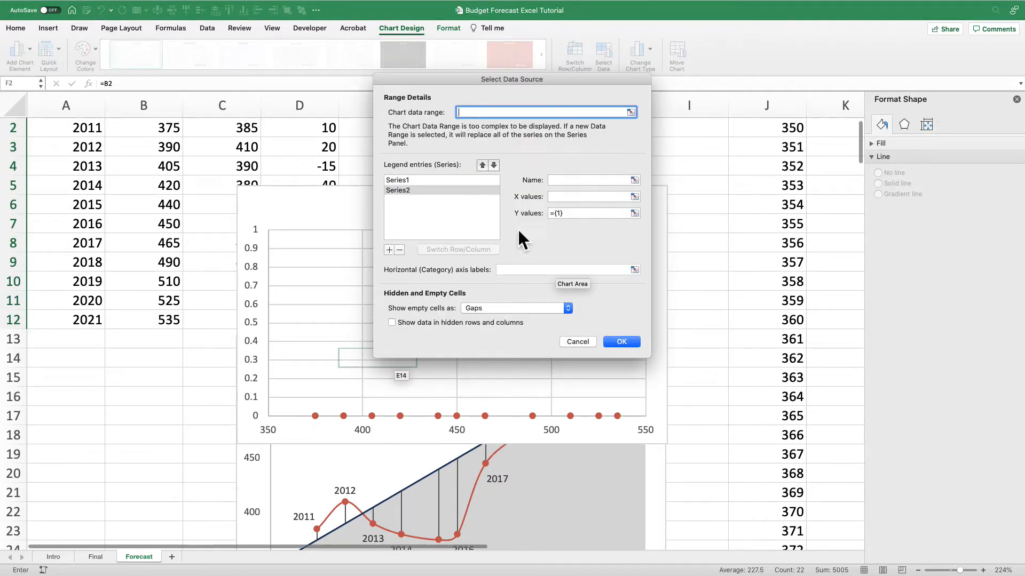
click(634, 197)
scroll(600, 171, up, 1)
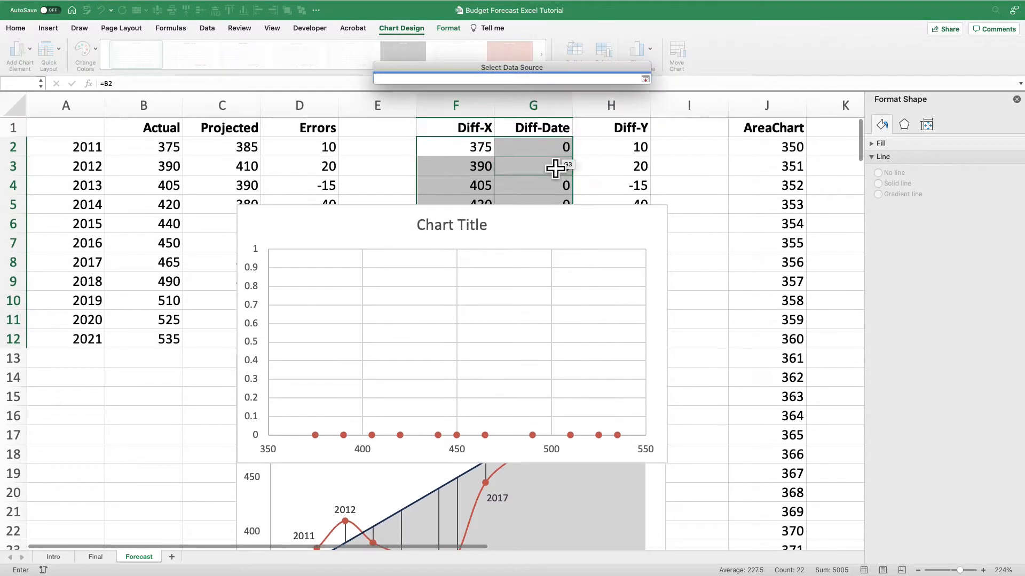
drag(492, 167, 477, 347)
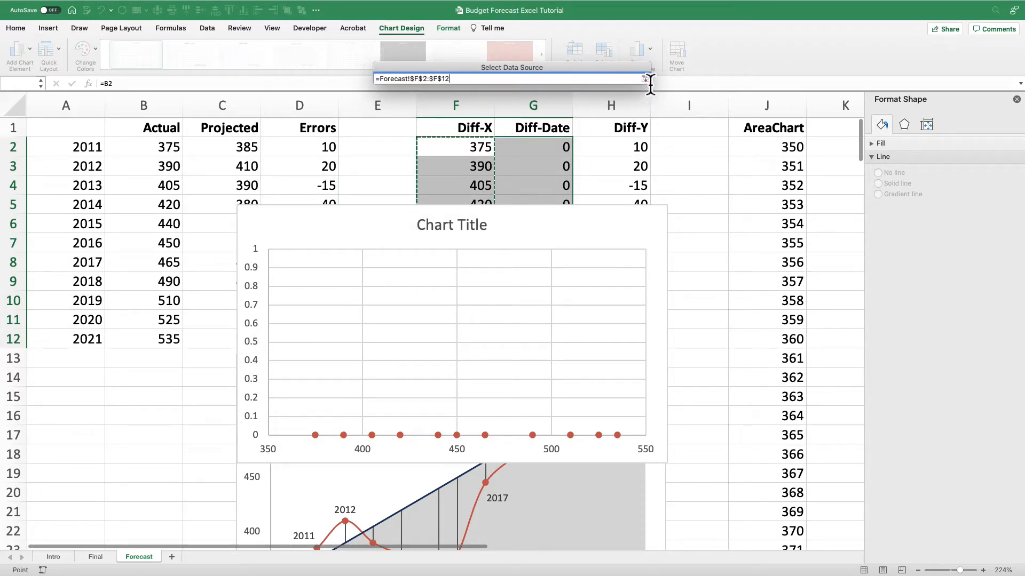
click(645, 79)
- Set the second series' Y values to Forecast!$H$2:$H$12 and apply the data source changes
click(634, 213)
drag(624, 145, 632, 350)
click(645, 79)
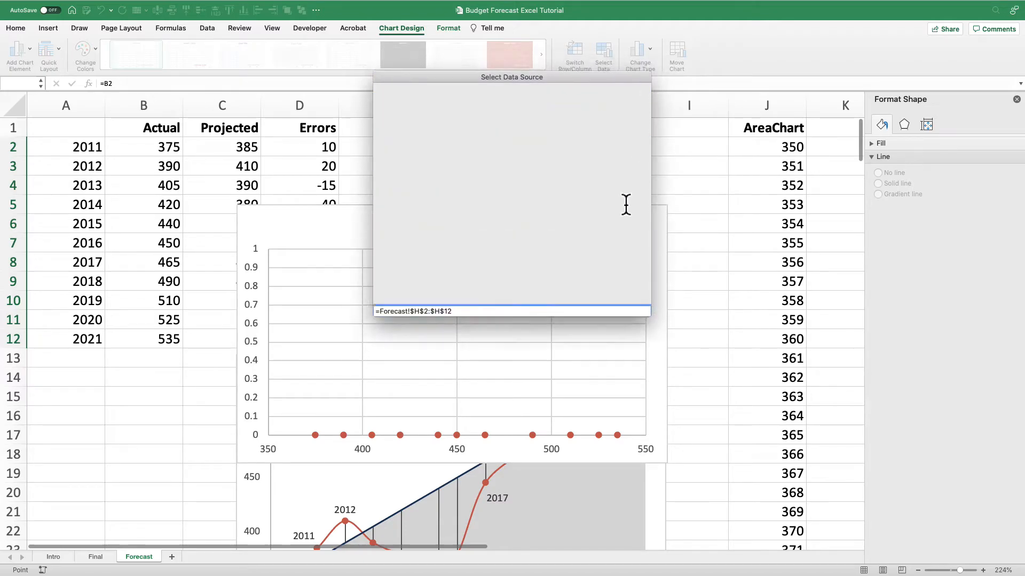
click(622, 341)
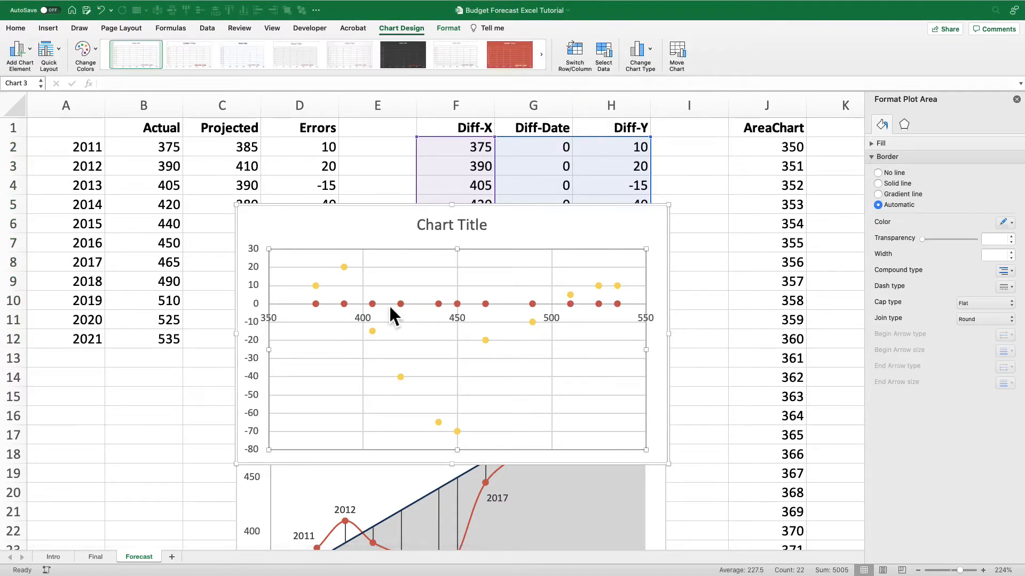
- Check the finished difference chart on the Final sheet, and inspect the Diff-Date series' source range on the Forecast sheet
click(102, 561)
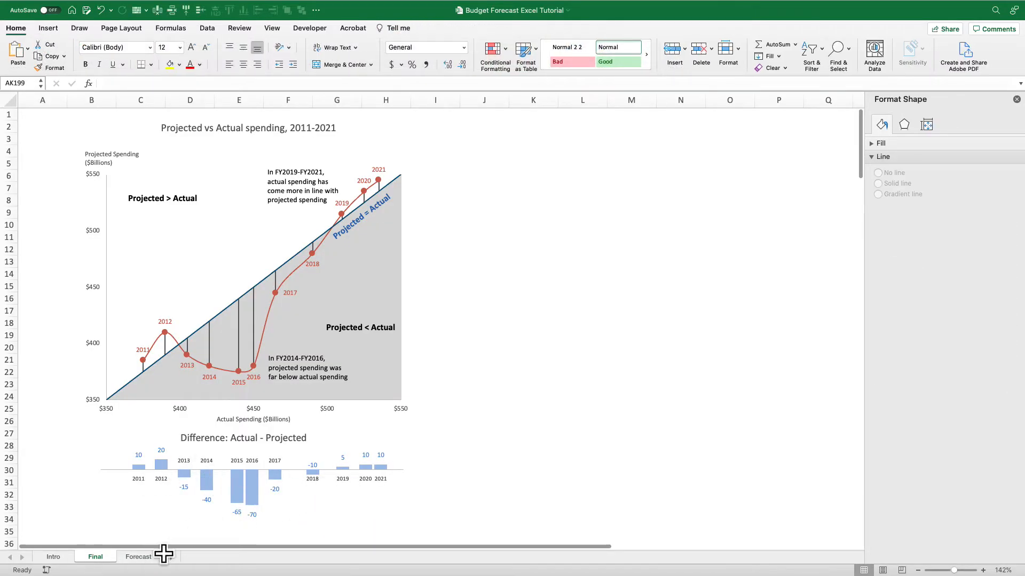
click(140, 557)
click(456, 323)
click(442, 306)
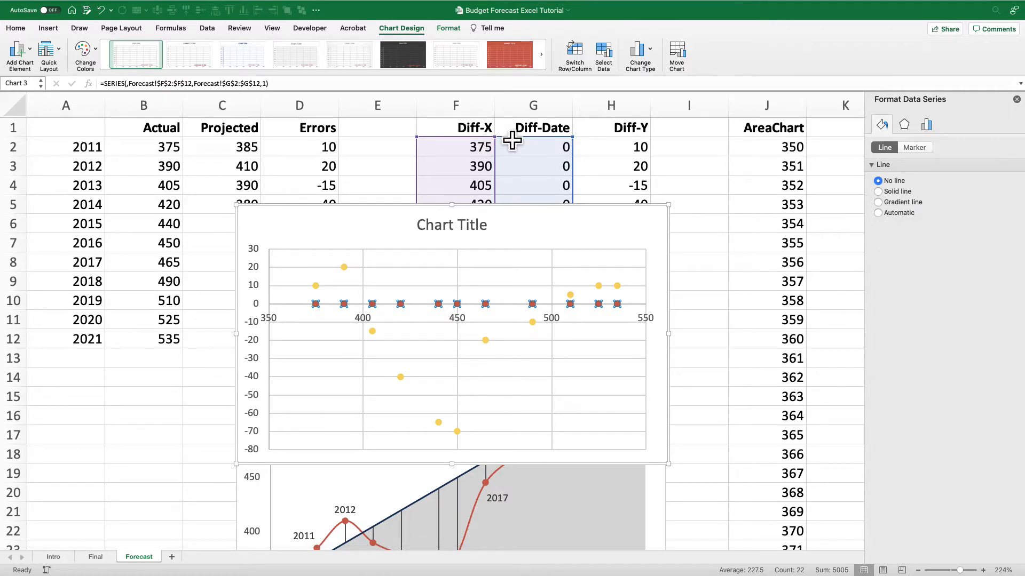
- Add standard deviation error bars to the Diff-Y series and delete the horizontal ones
click(487, 341)
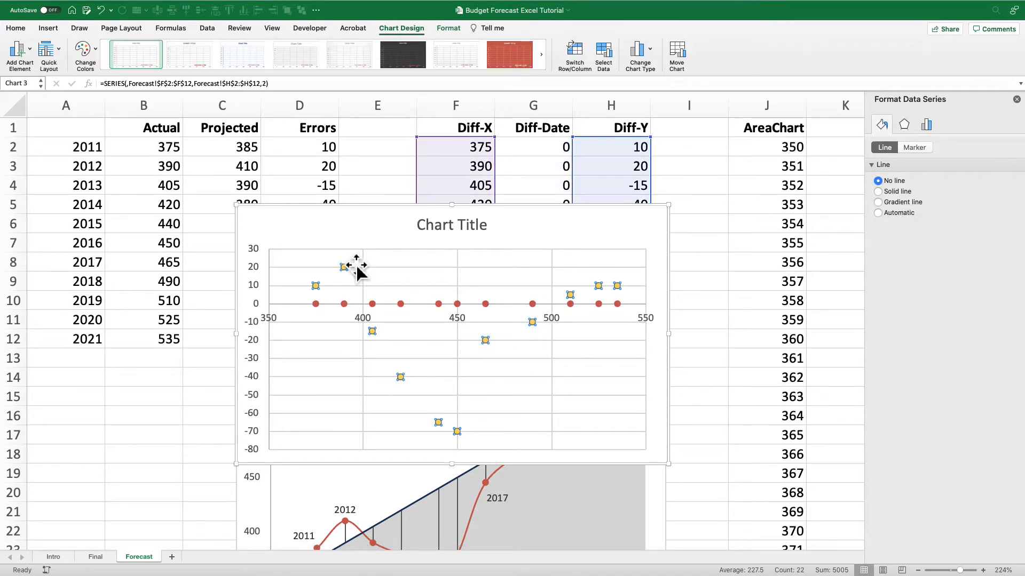
click(19, 56)
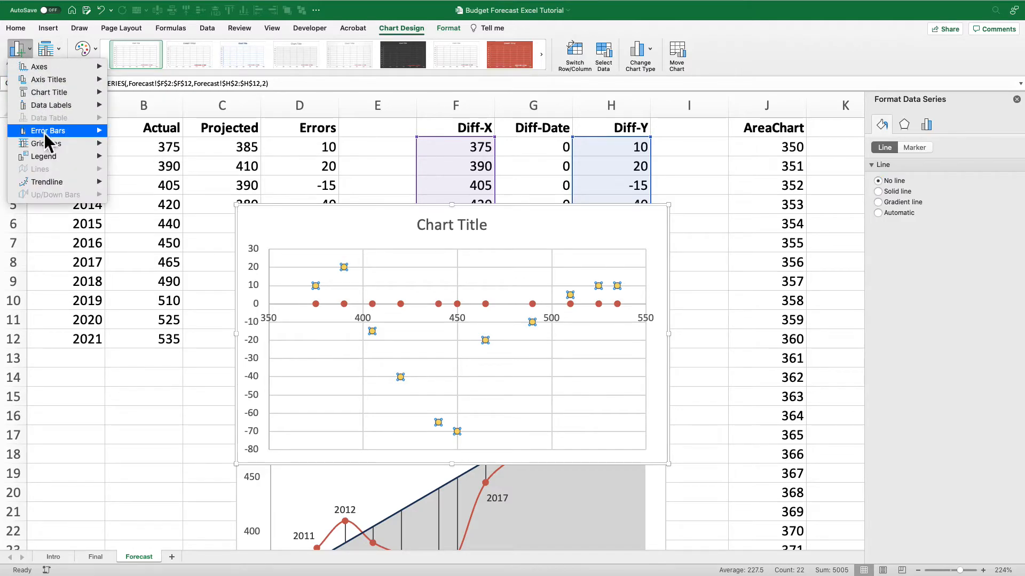
mouse_move(47, 139)
click(152, 192)
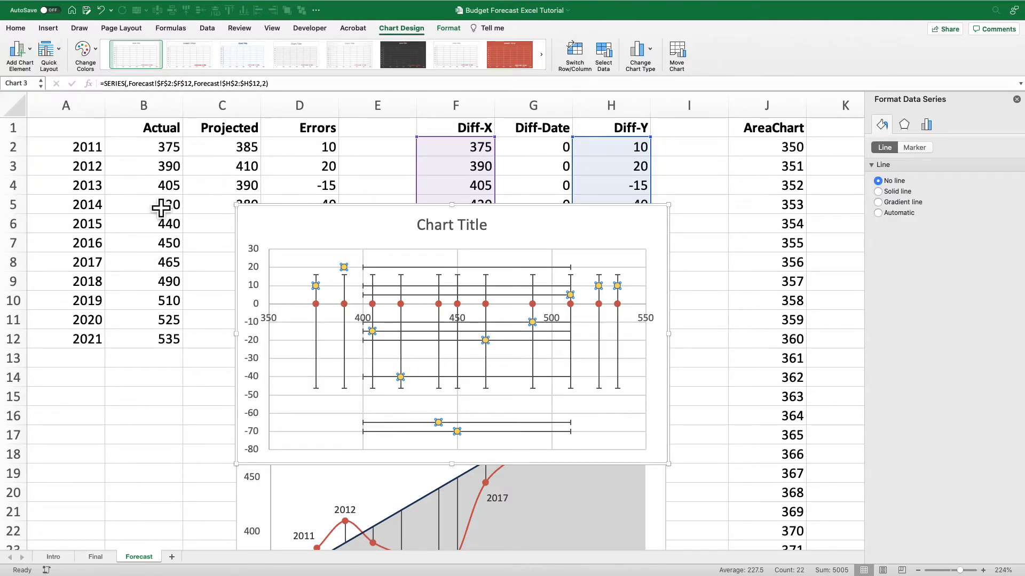
click(505, 270)
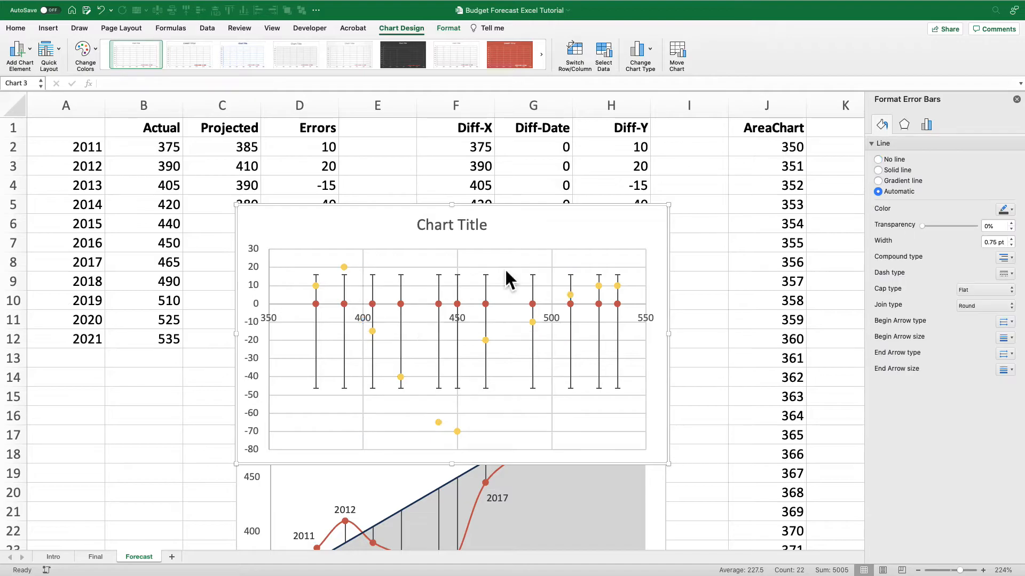
key(Delete)
- Set the Diff-Y series' vertical error bars to Minus direction, No Cap and a 100% error amount
click(534, 287)
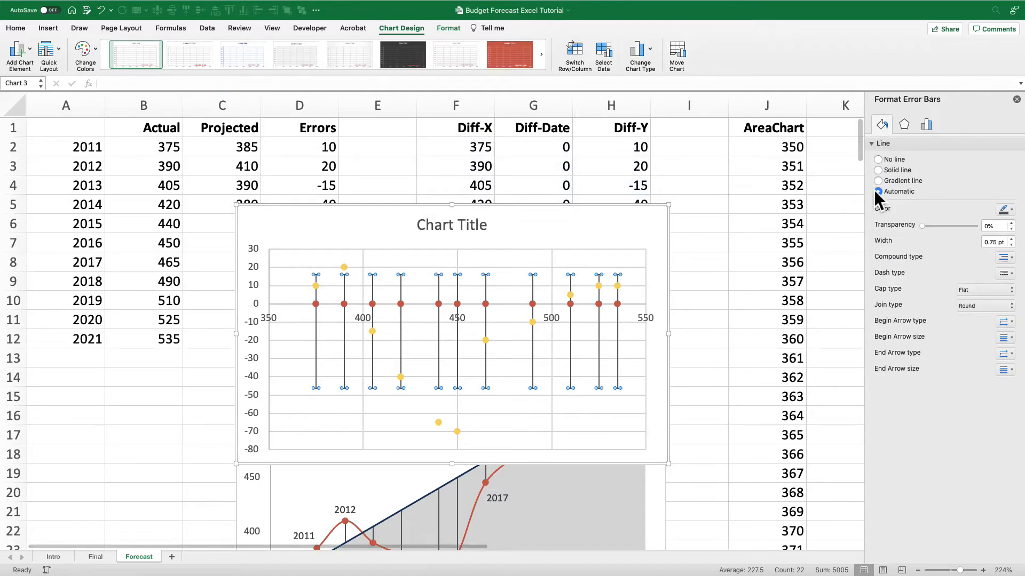
click(928, 126)
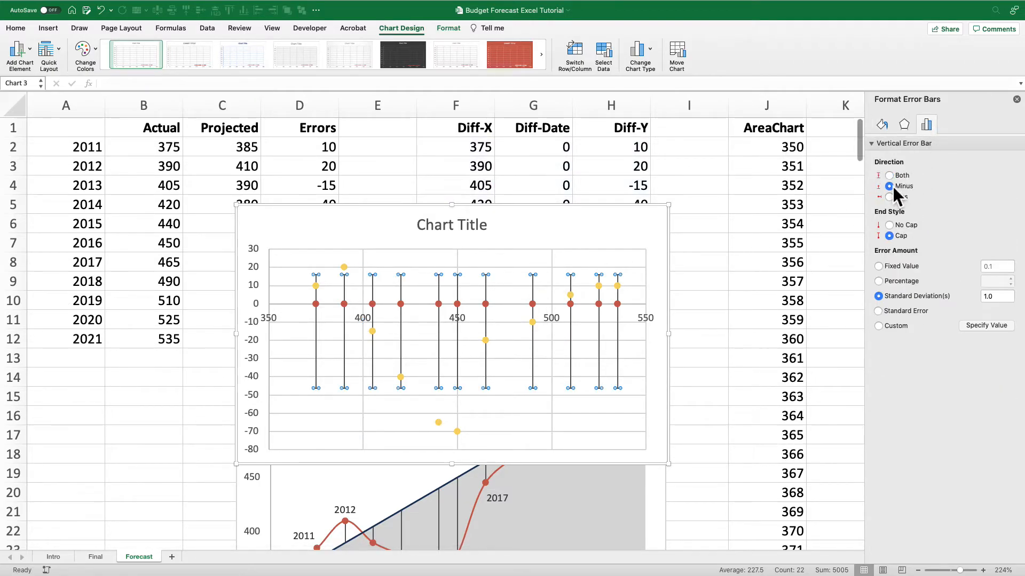
click(890, 225)
click(878, 282)
click(995, 281)
text(100)
key(Return)
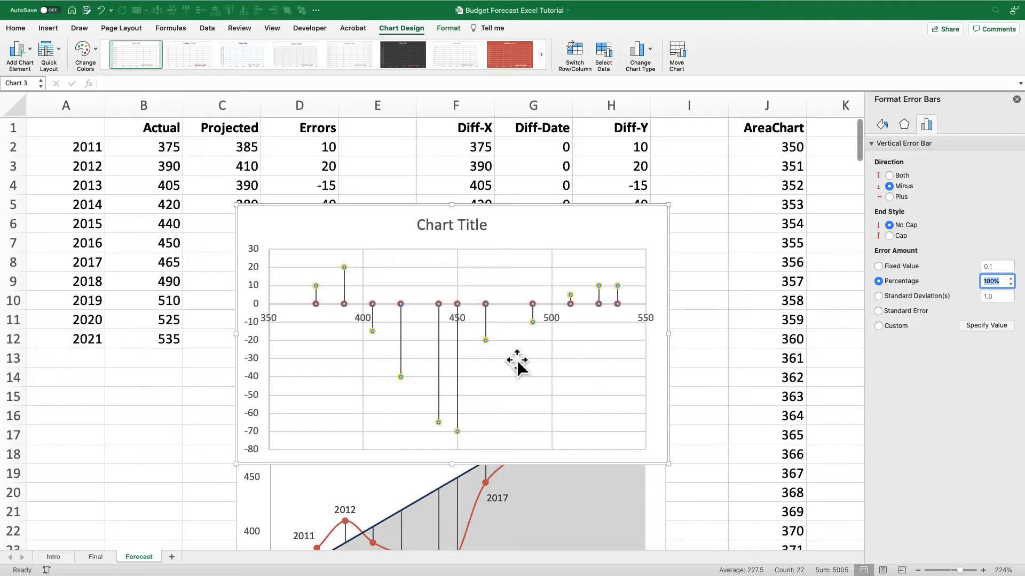
- Thicken the vertical error bars into columns with a line width of 13.25 pt
click(883, 125)
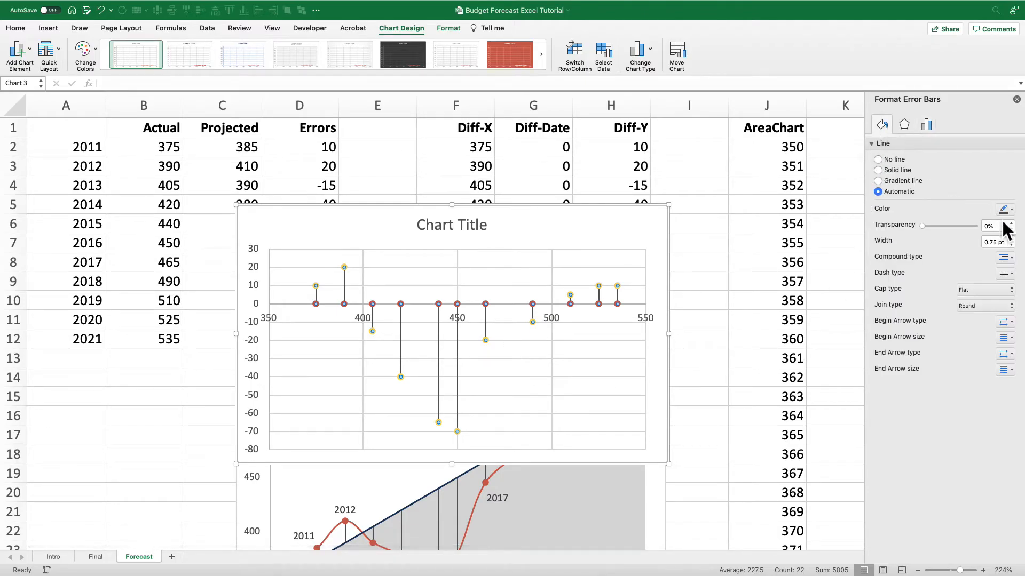
click(1010, 239)
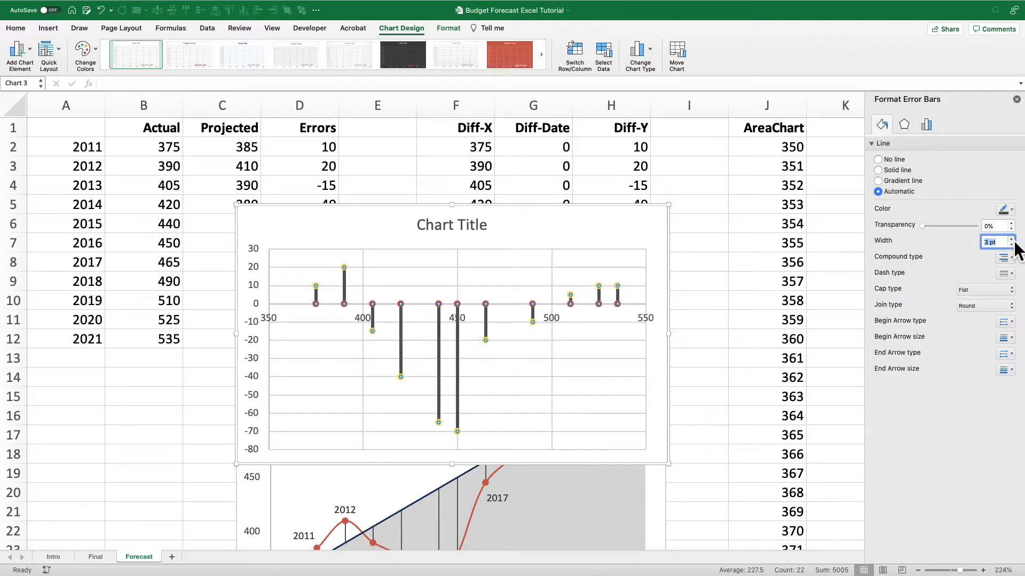
text(18)
key(Return)
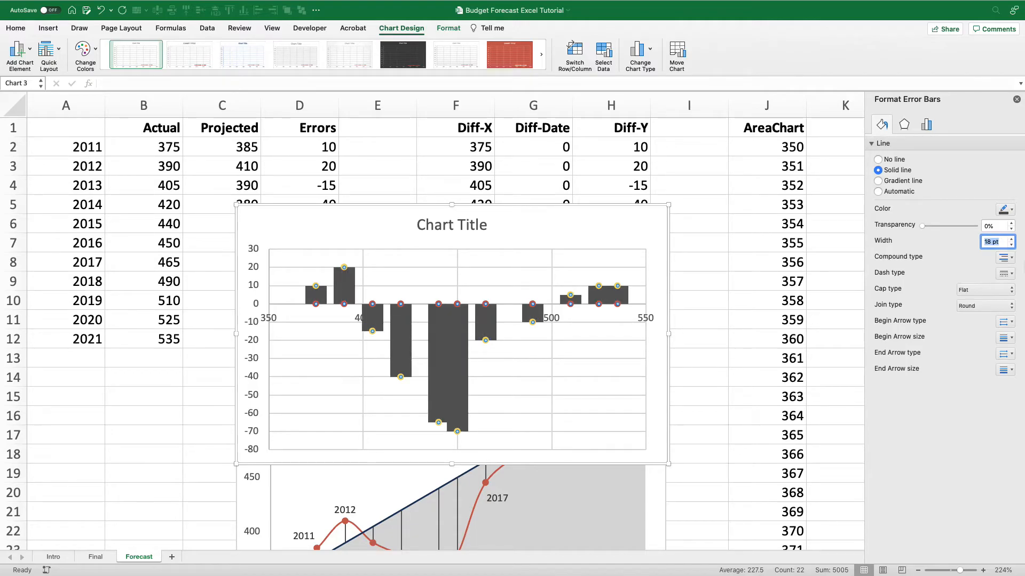
click(1012, 245)
click(1011, 246)
click(1011, 245)
click(1011, 245)
click(1011, 245)
click(1011, 245)
click(1011, 245)
click(1011, 246)
click(1011, 246)
click(1011, 245)
click(1011, 246)
click(1012, 245)
click(1012, 245)
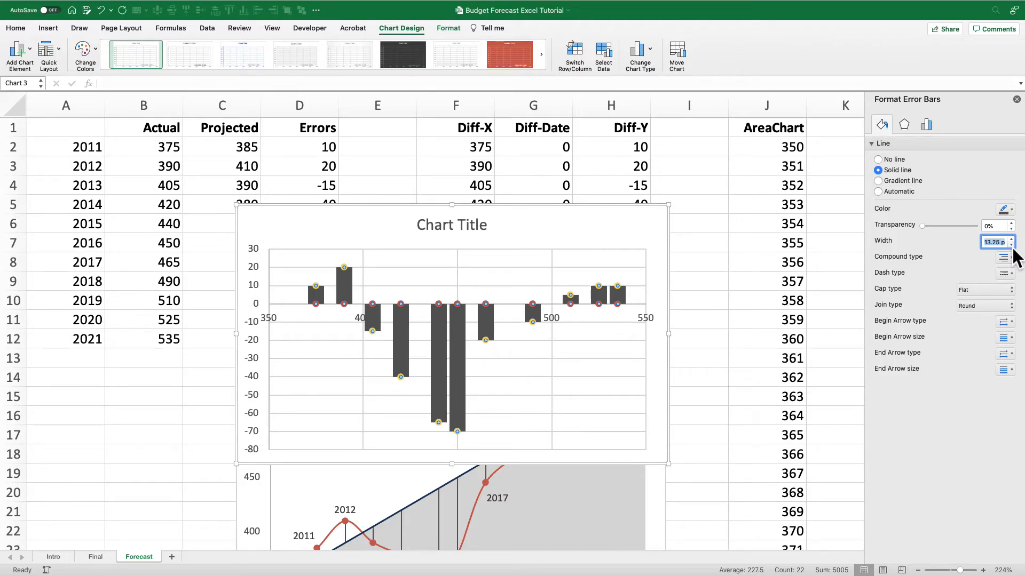
click(538, 366)
- Set the Diff-Date series' markers to None
click(487, 306)
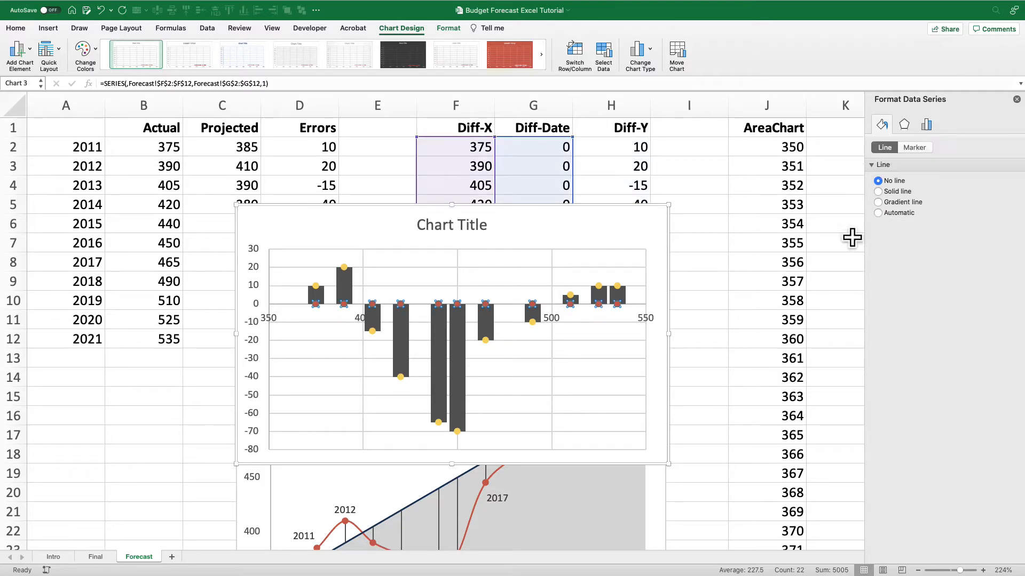
click(911, 145)
click(897, 166)
click(879, 191)
- Add data labels to the Diff-Y series and set their label position to Below
click(488, 342)
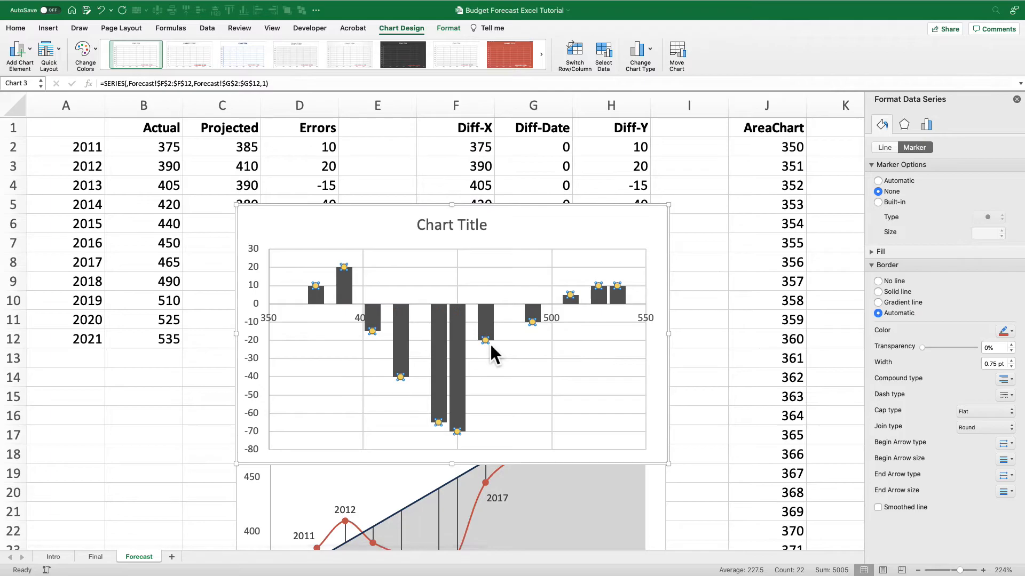
right_click(489, 342)
click(523, 411)
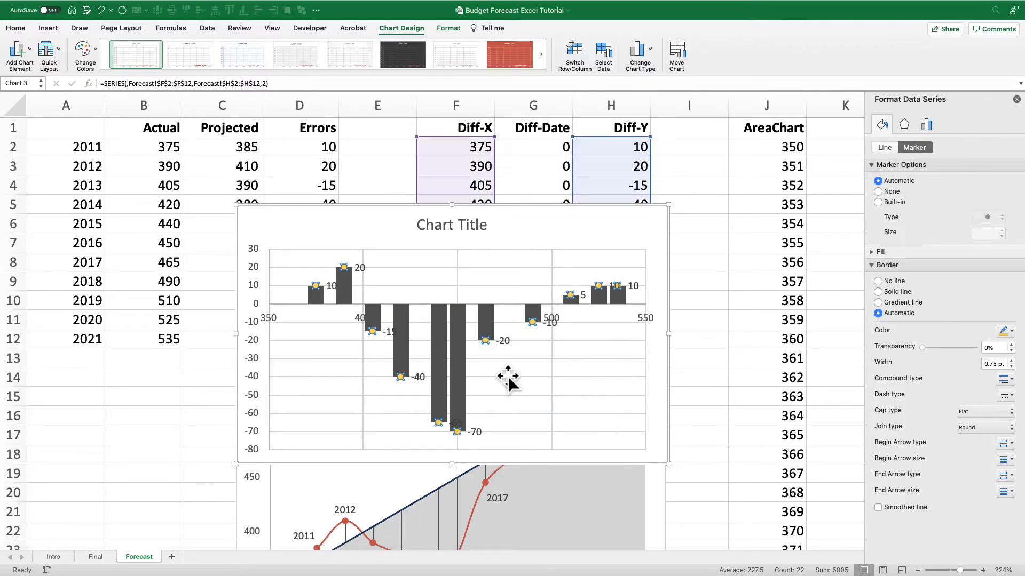
click(504, 343)
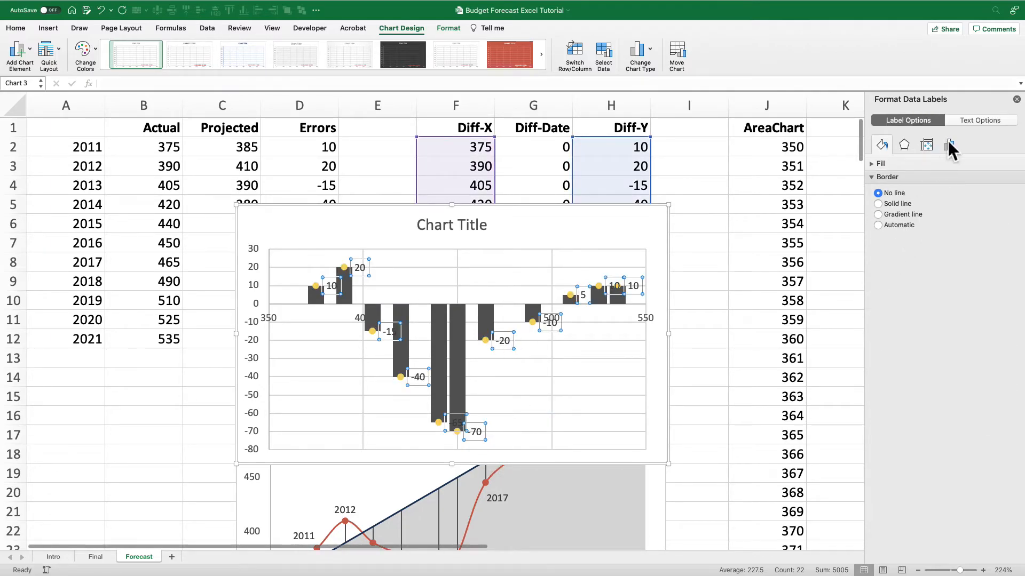
click(948, 143)
click(883, 145)
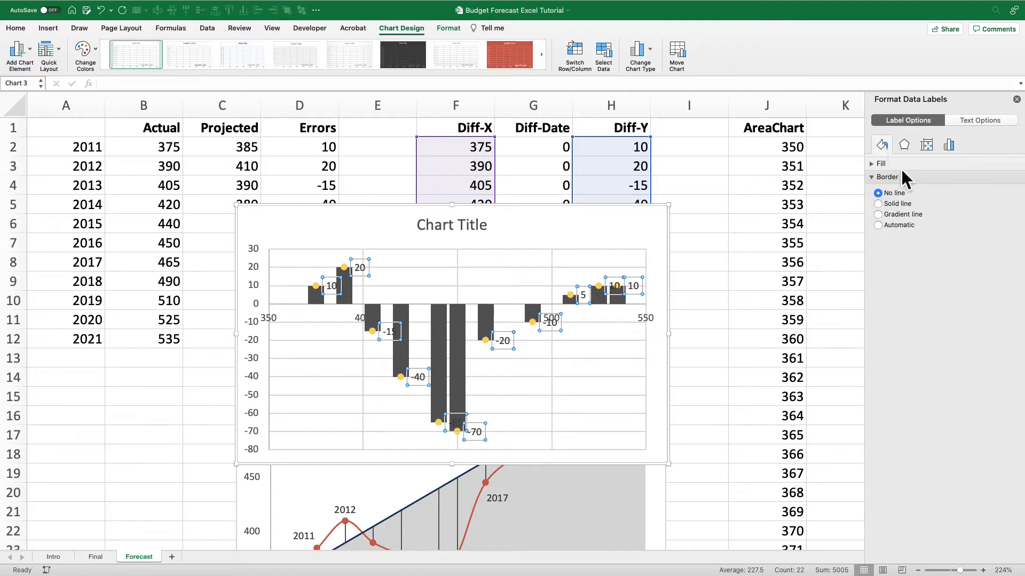
click(953, 142)
click(917, 162)
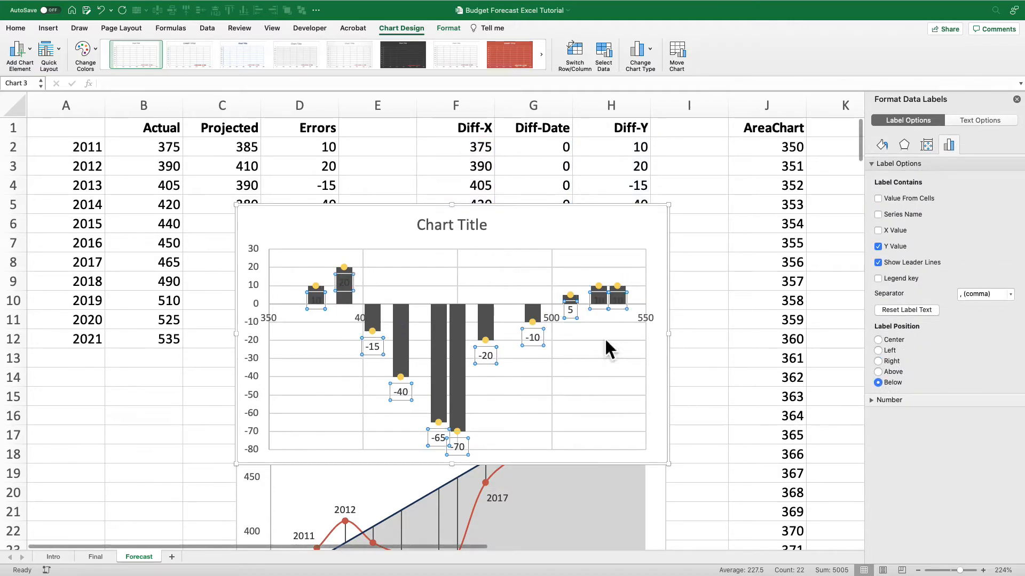
- Move the data labels of the positive 2011, 2012, 2020 and 2021 columns to just above their columns
click(599, 300)
drag(612, 319, 627, 279)
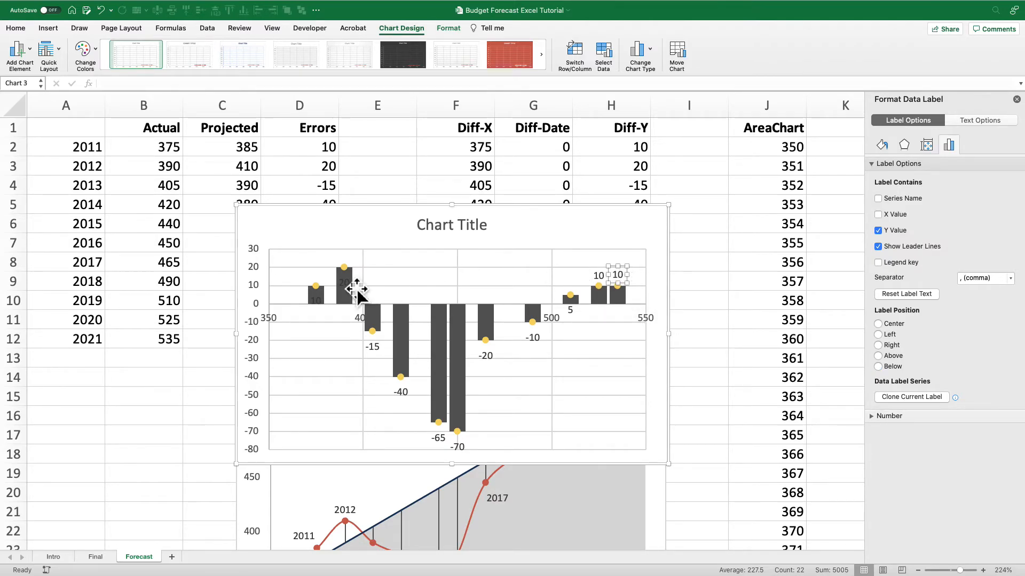
drag(354, 284, 353, 263)
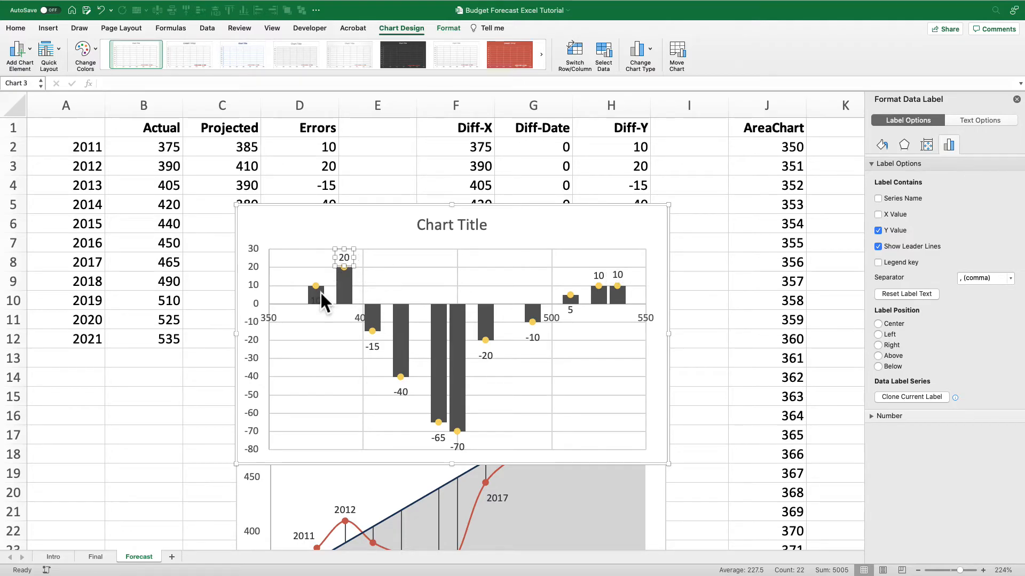
drag(330, 308, 329, 284)
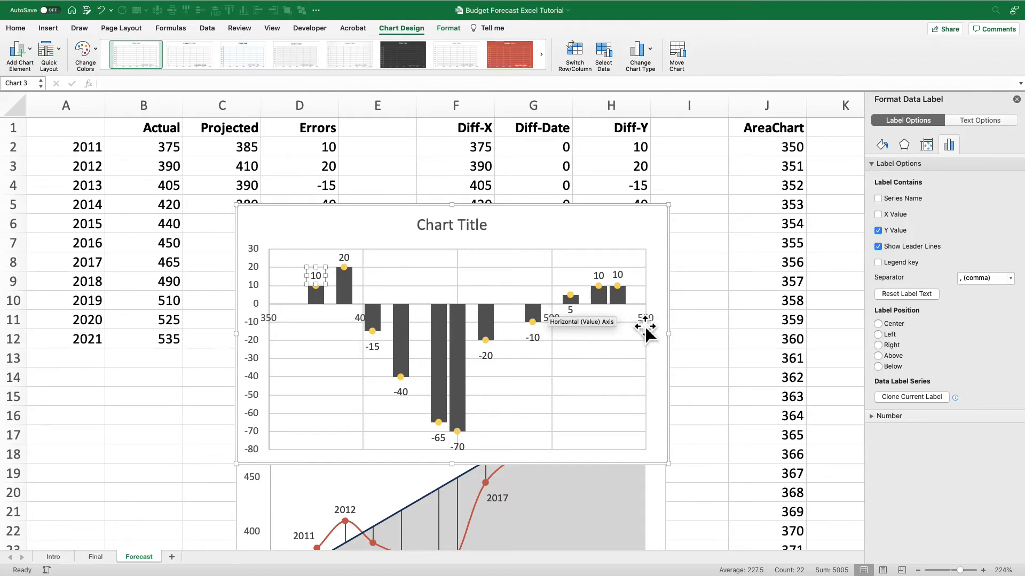
- Delete the difference chart's horizontal value axis and set the Diff-Y series' markers to None
click(646, 319)
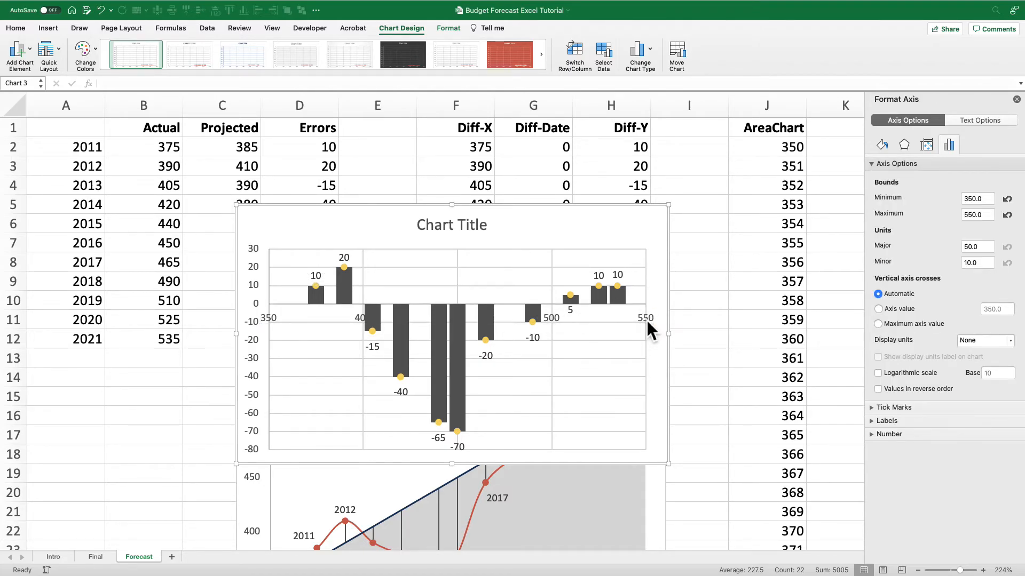
key(Delete)
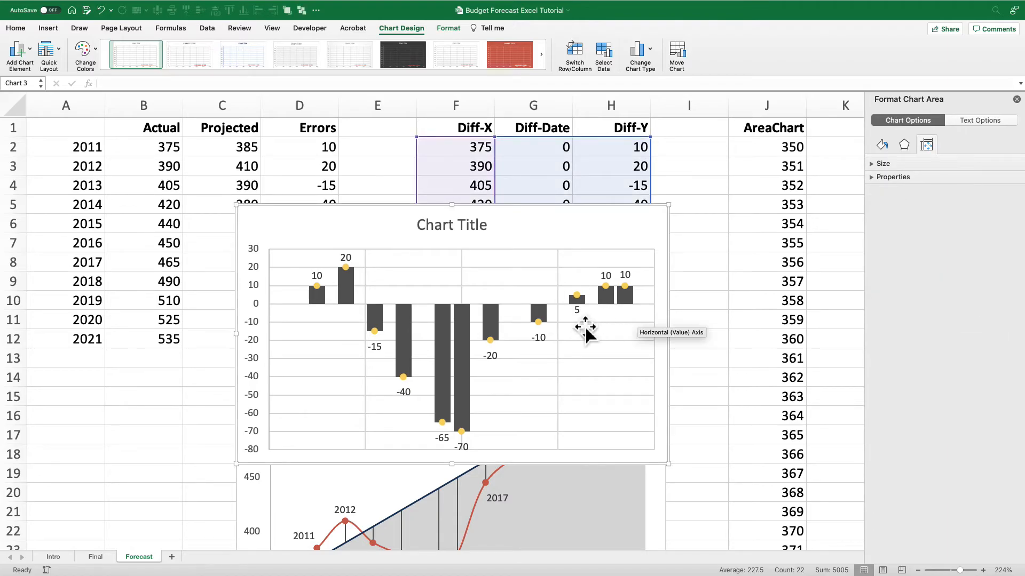
click(584, 315)
drag(584, 315, 582, 297)
click(579, 297)
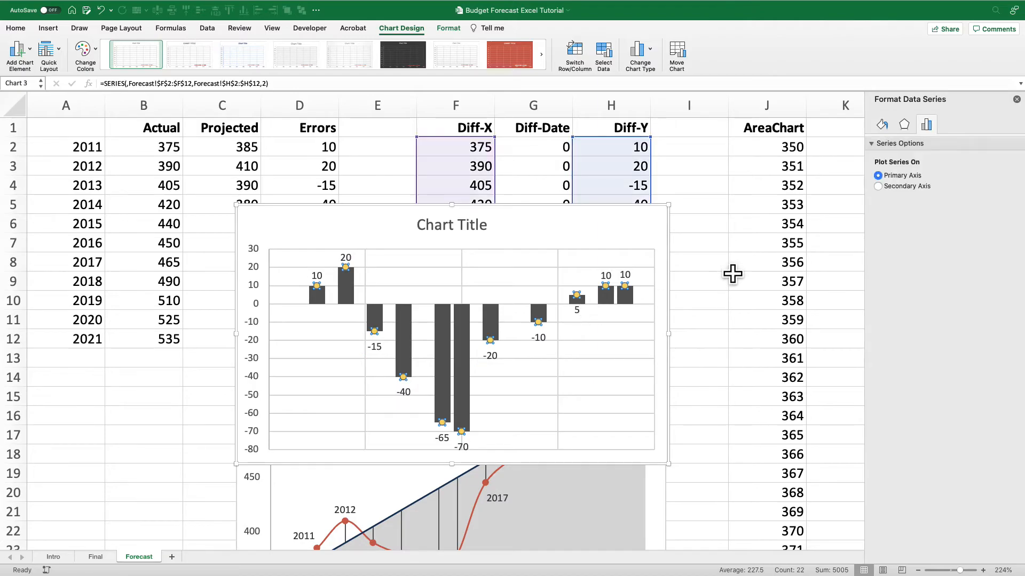
click(883, 122)
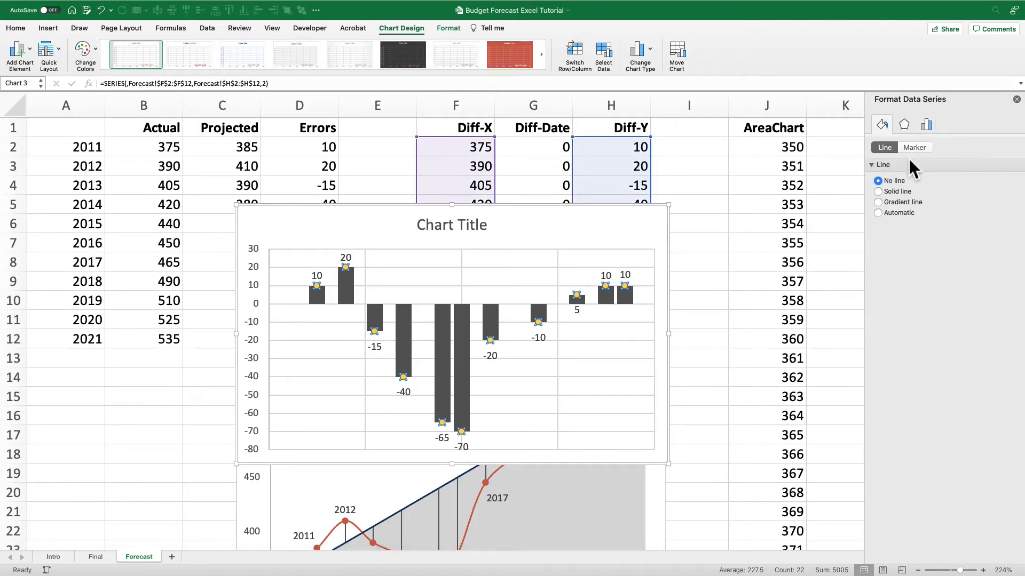
click(912, 148)
click(896, 170)
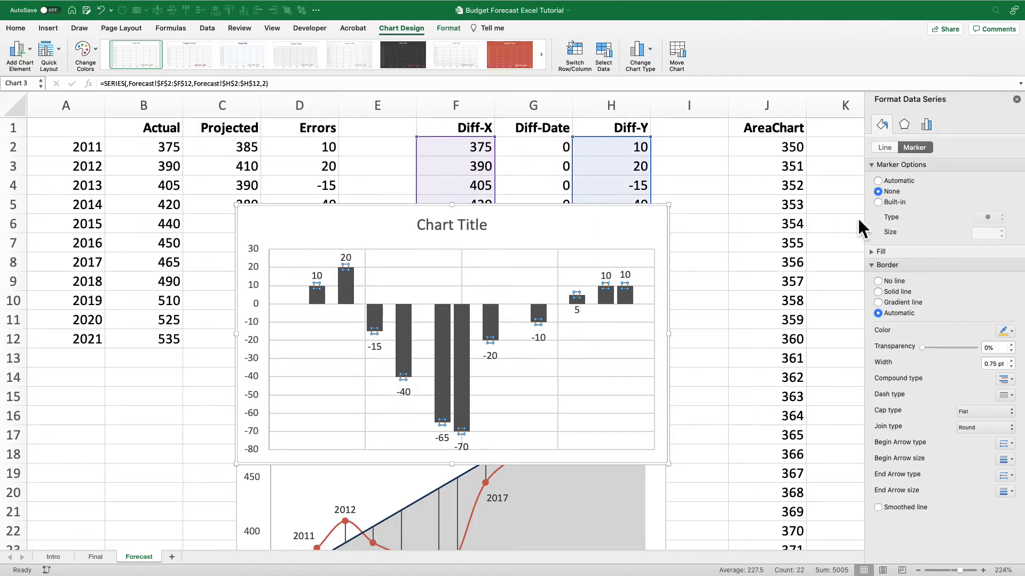
- Move the 2019 column's label above its column and recolour the thick error bars light blue
click(577, 310)
drag(578, 310, 585, 289)
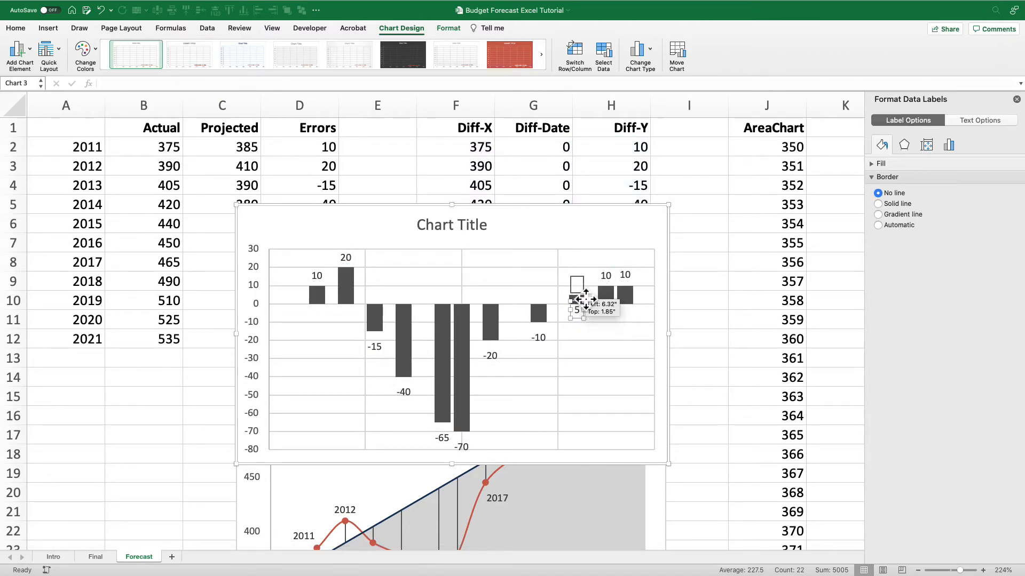
click(492, 327)
click(492, 328)
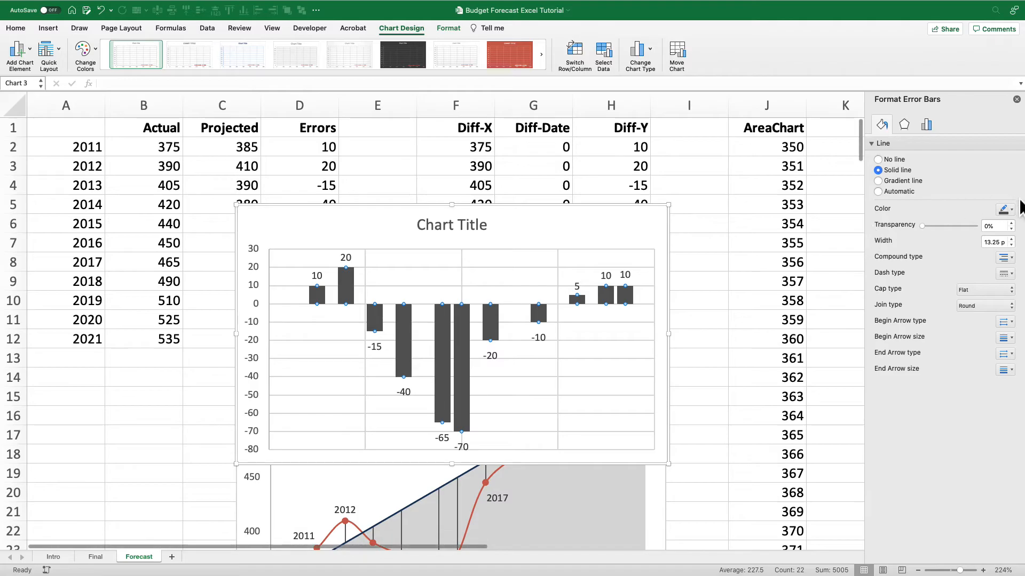
click(1006, 209)
click(1008, 254)
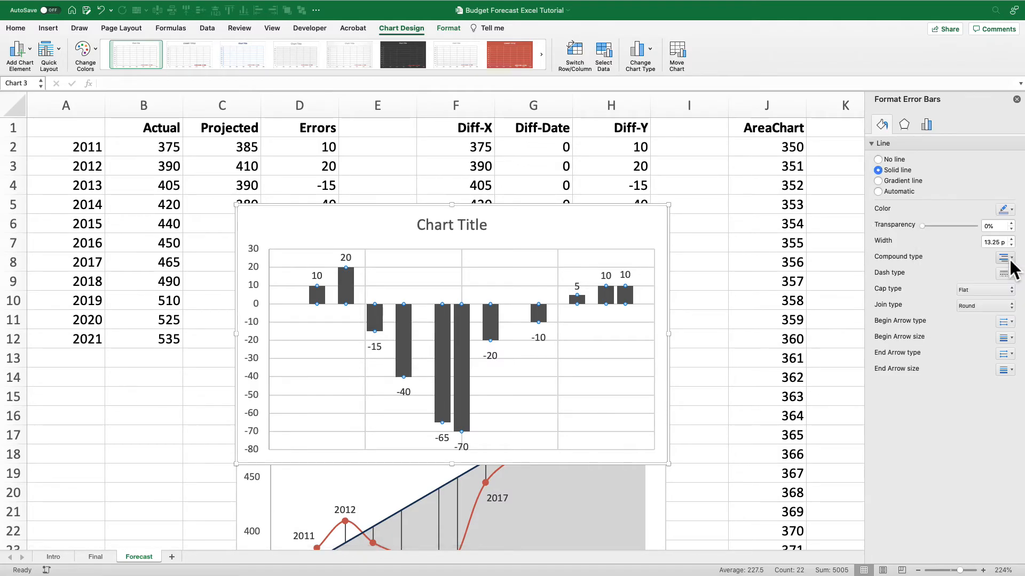
- Delete the difference chart's title and move the chart directly below the scatter chart
scroll(438, 293, down, 2)
scroll(438, 293, down, 5)
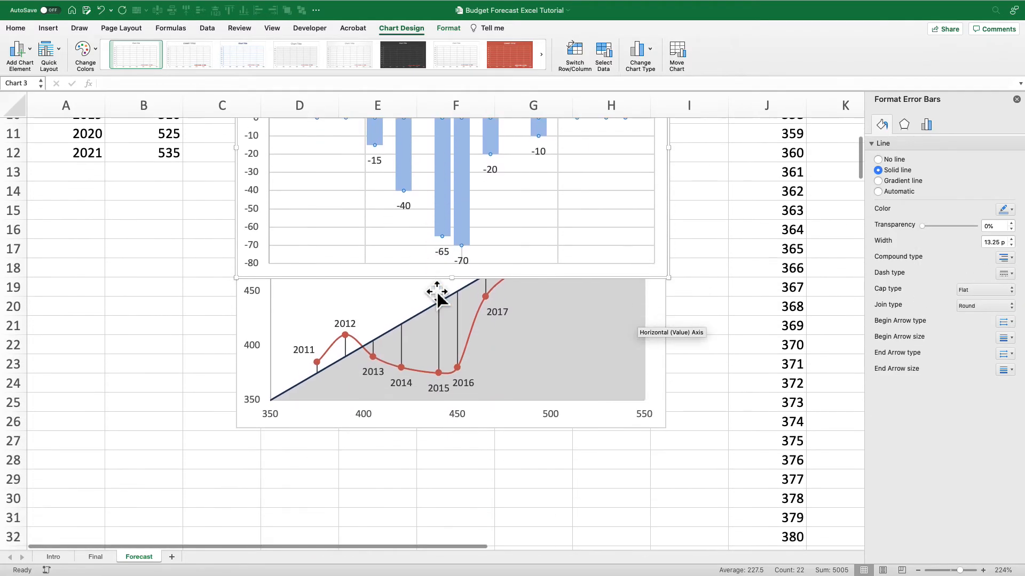
scroll(437, 294, down, 5)
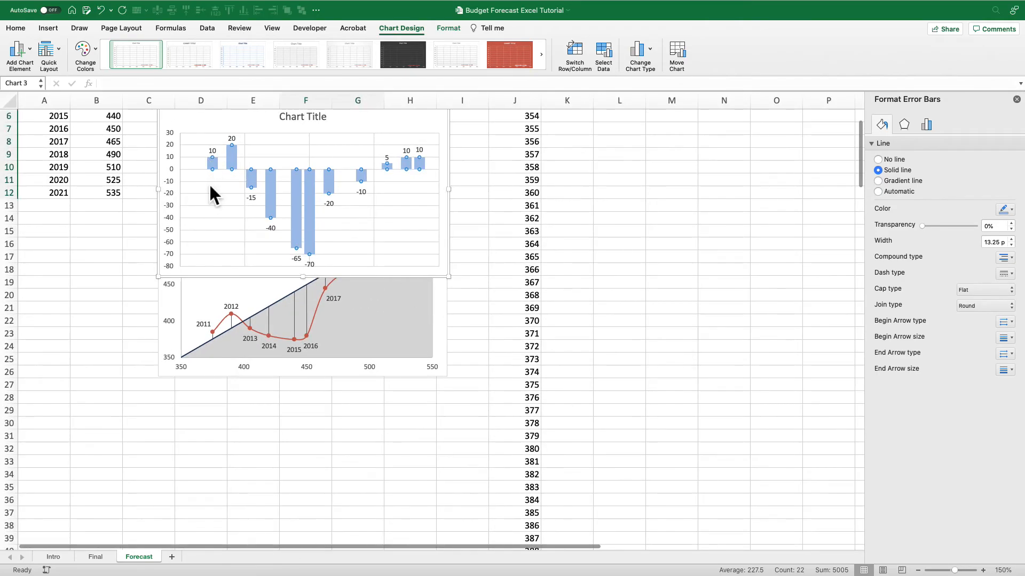
scroll(226, 168, up, 1)
click(293, 137)
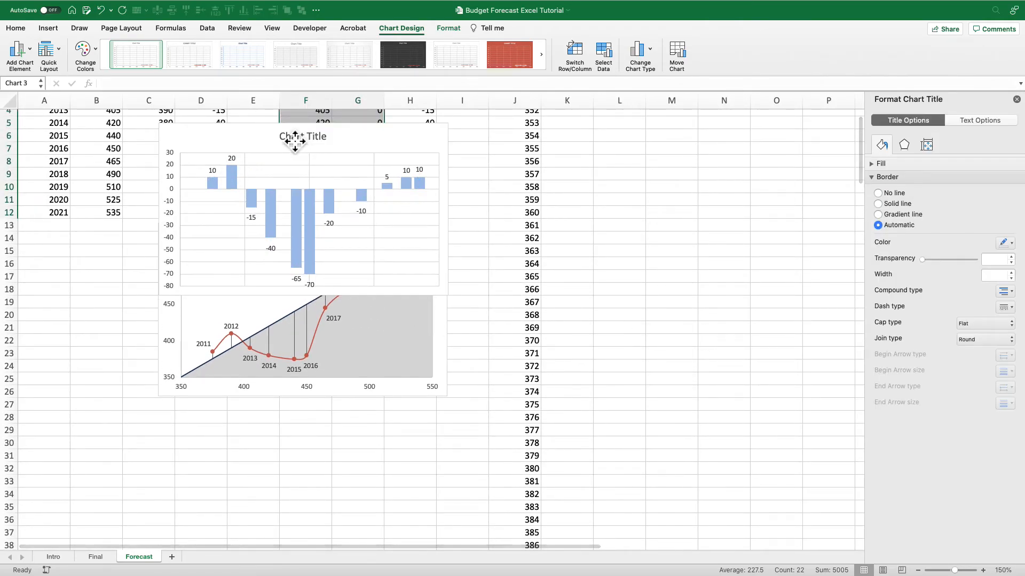
key(Delete)
drag(224, 142, 218, 406)
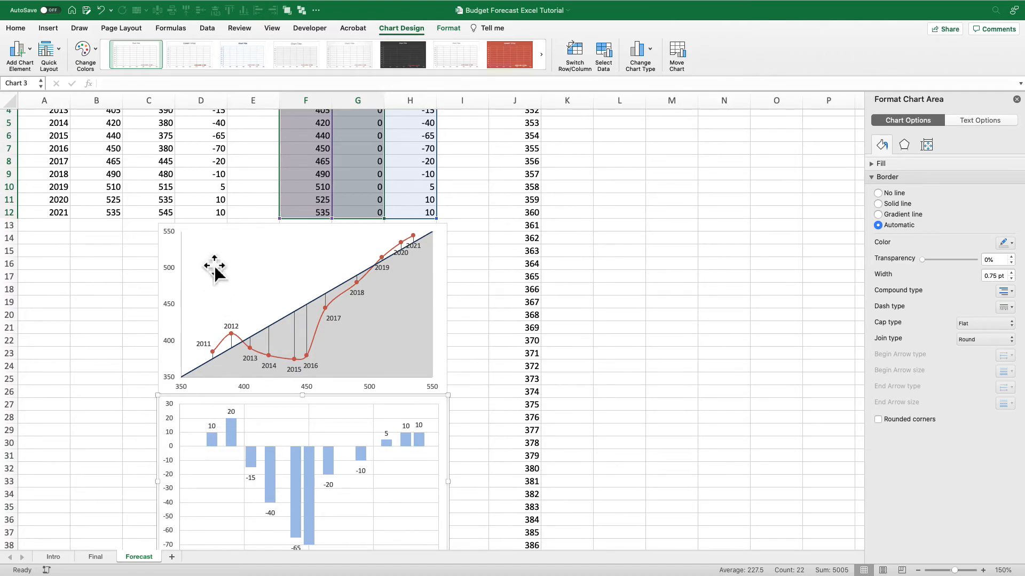
- Select the scatter chart and the difference chart together and align them with each other
shift+click(207, 233)
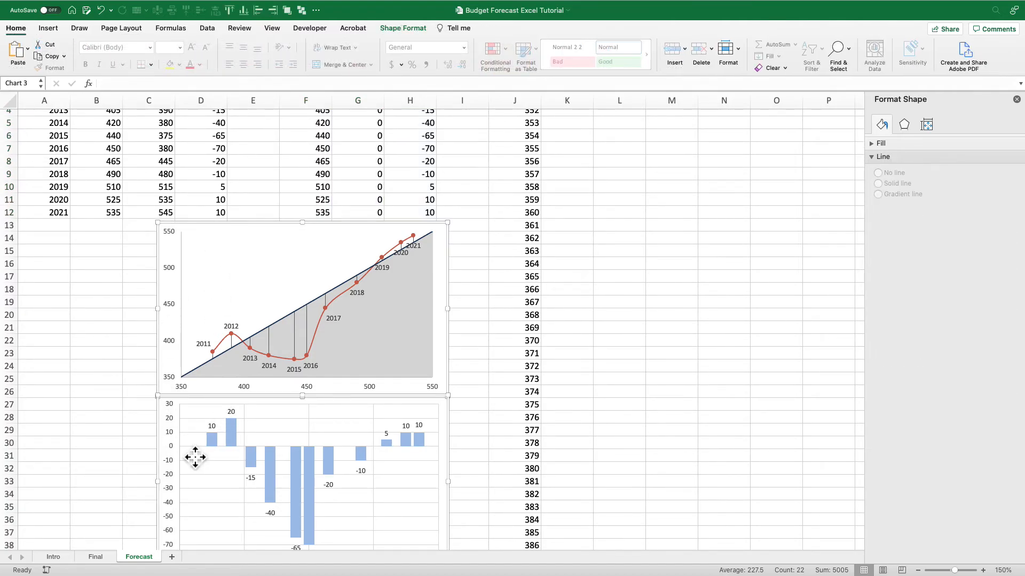
click(395, 29)
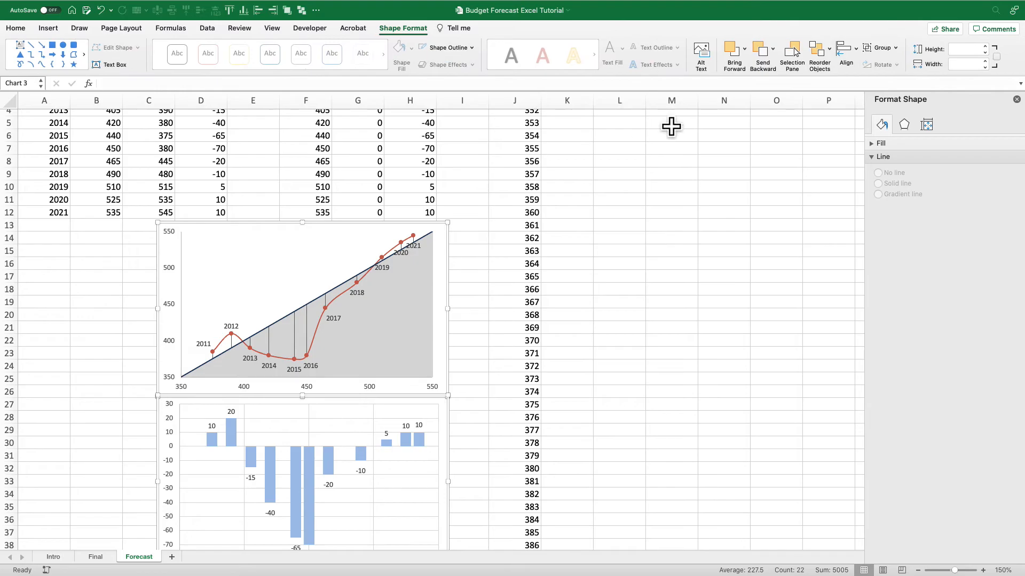
click(847, 51)
click(860, 79)
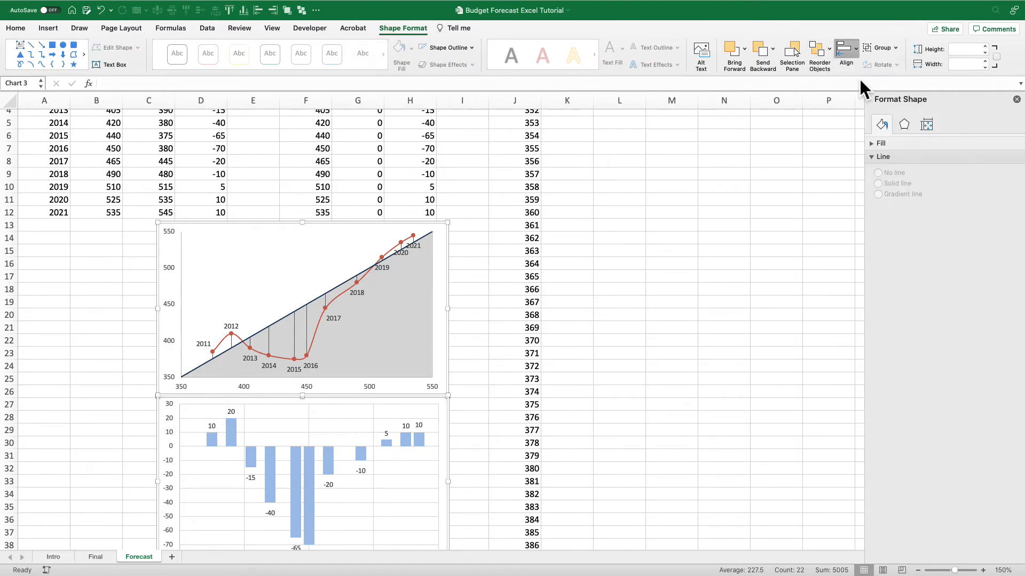
- Shorten only the difference chart so that its lower edge sits at about row 33
scroll(270, 279, down, 5)
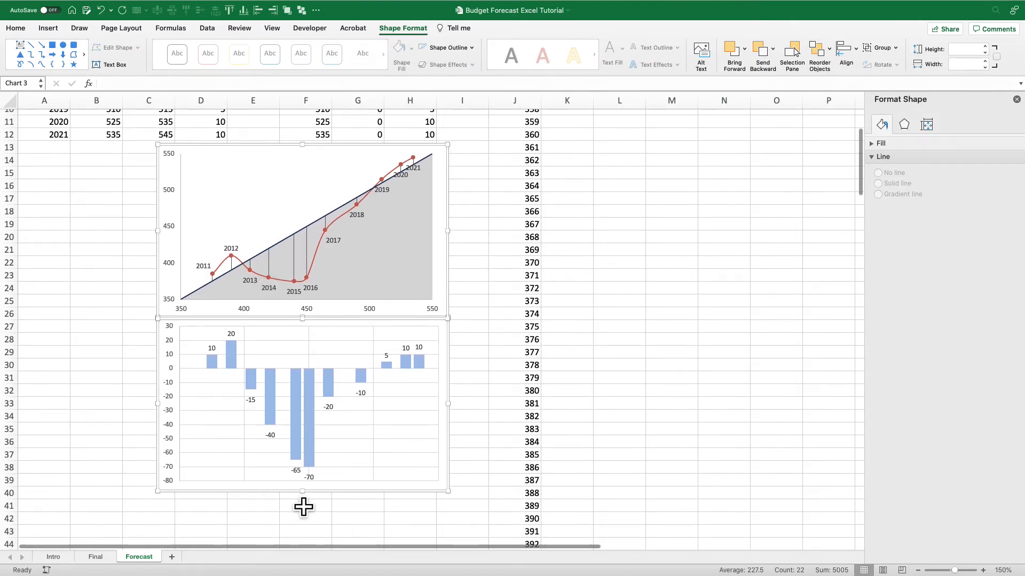
drag(304, 490, 313, 441)
key(super+z)
click(475, 486)
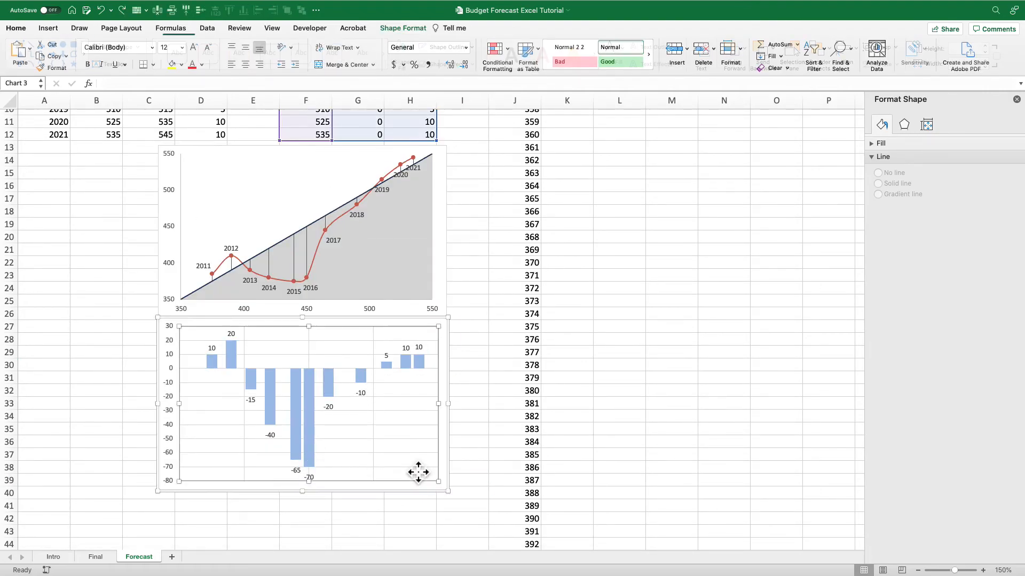
click(321, 489)
drag(313, 491, 317, 415)
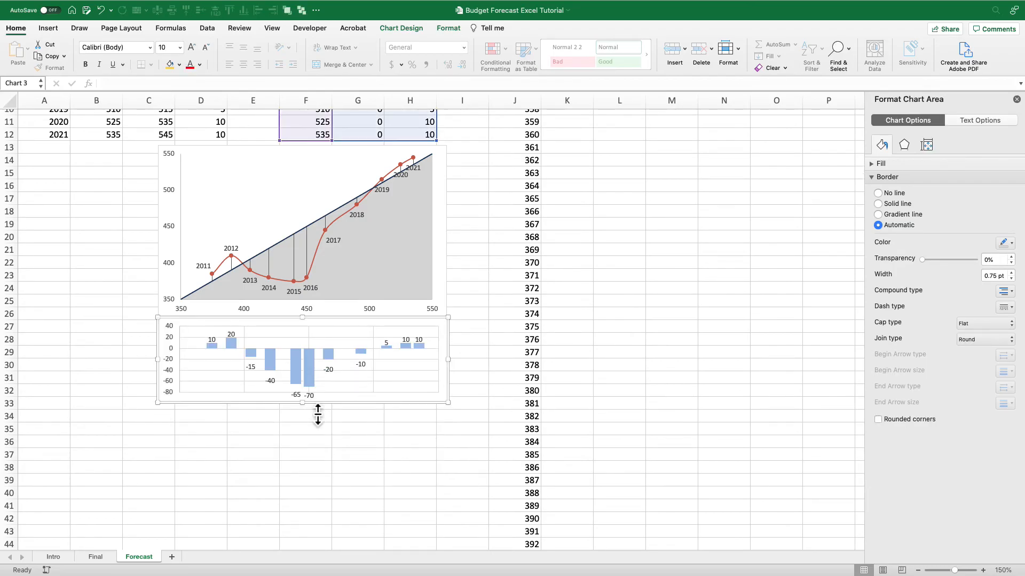
- Delete the difference chart's horizontal and vertical gridlines, and restore only the horizontal ones
click(212, 370)
click(211, 368)
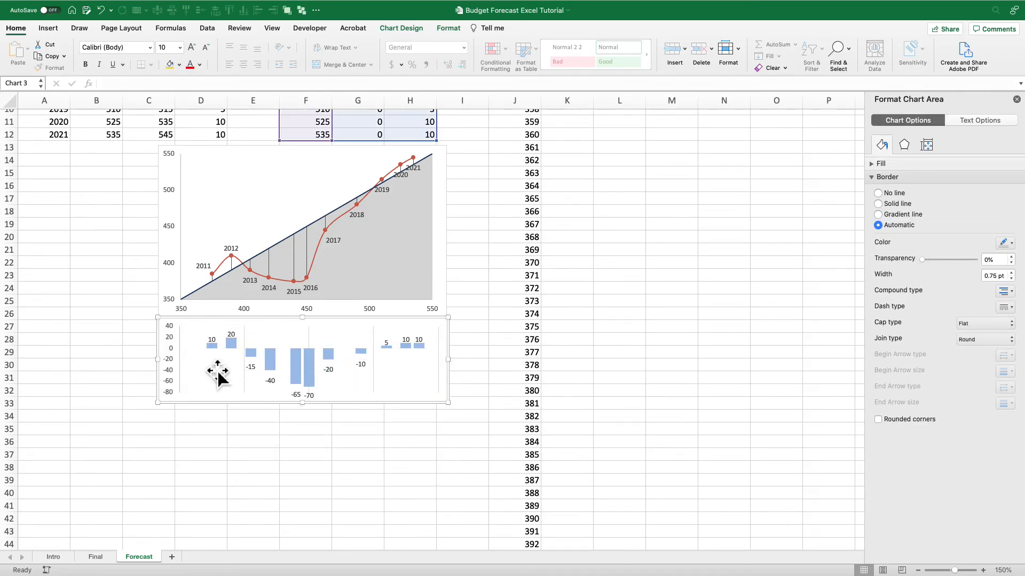
click(248, 386)
click(207, 388)
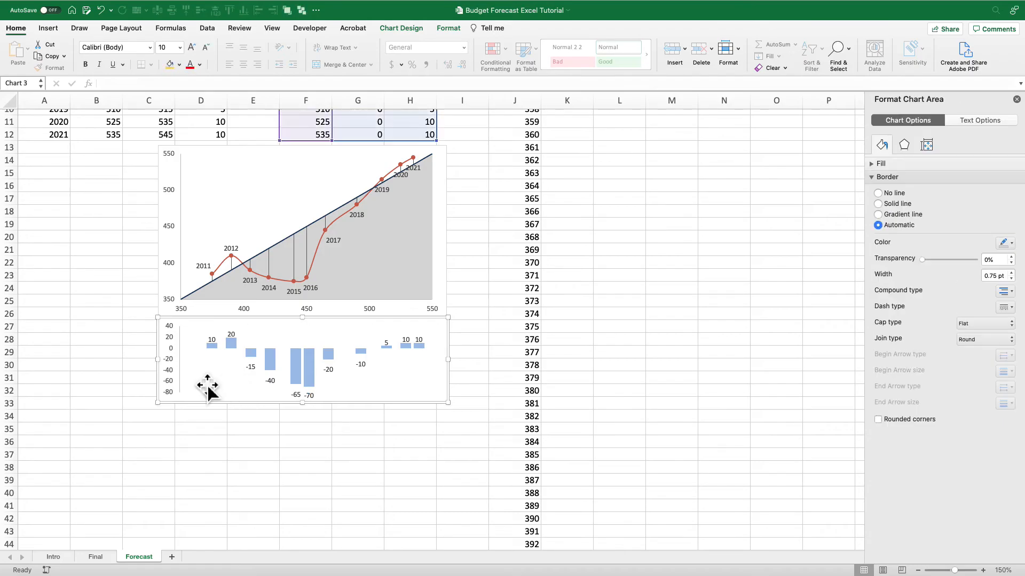
click(206, 380)
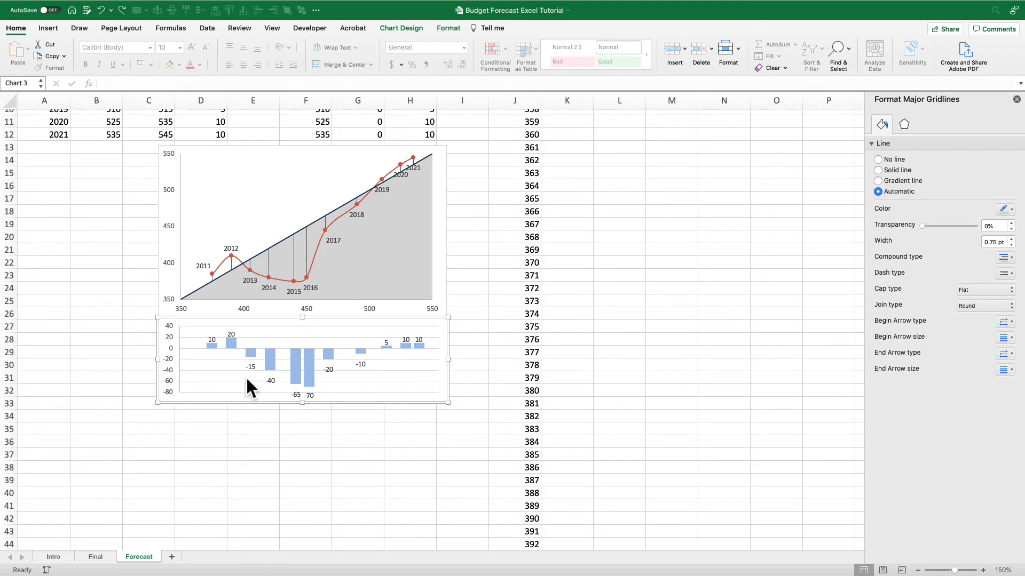
click(219, 370)
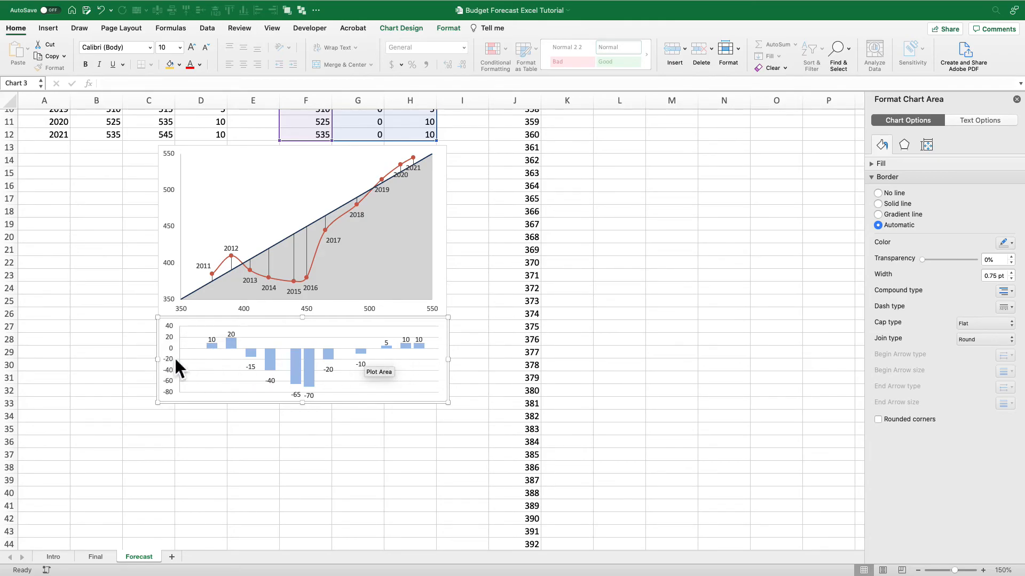
- Go to the Final sheet and examine the finished, annotated scatter chart and the difference chart below it
scroll(519, 341, up, 4)
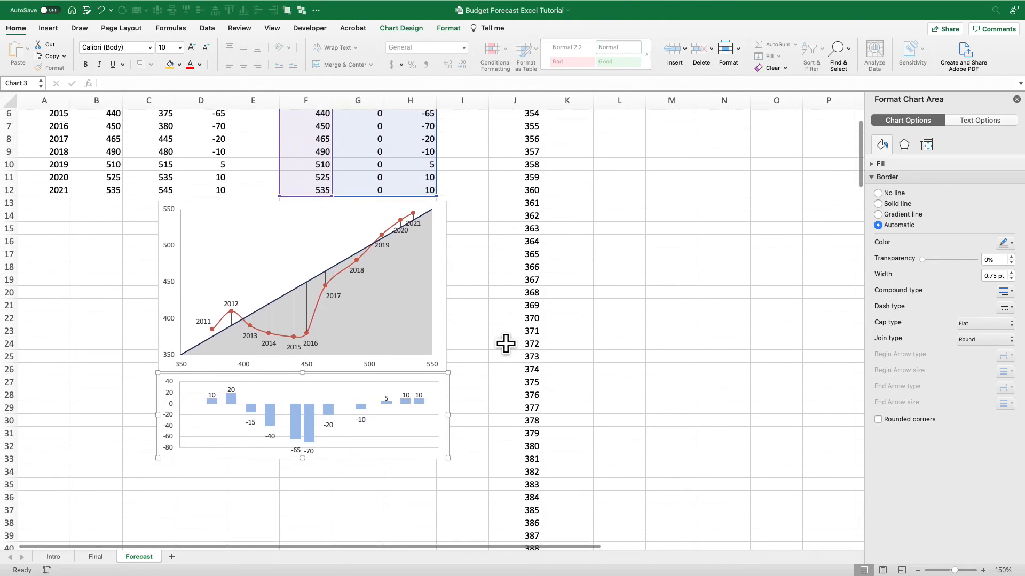
click(505, 334)
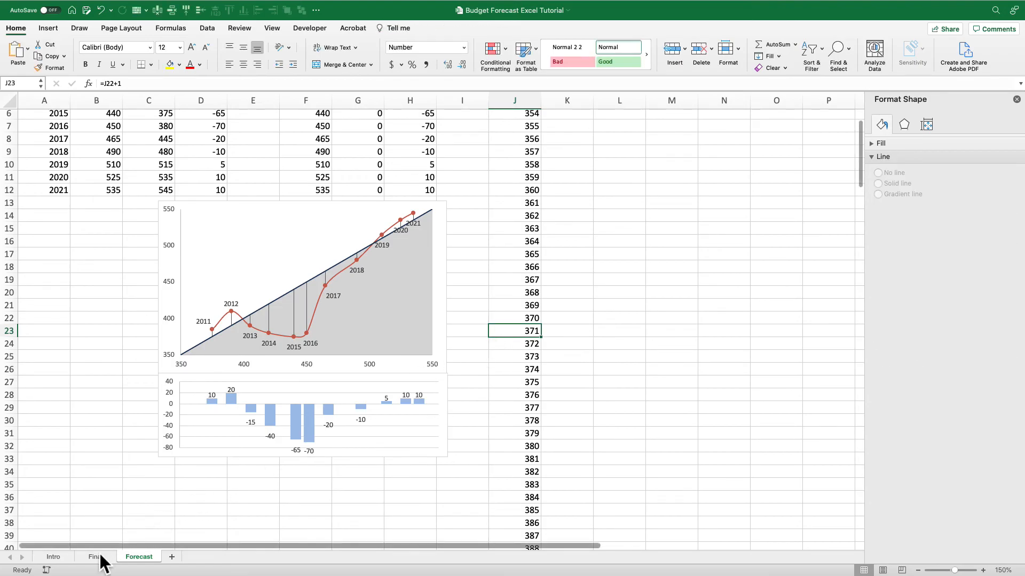
click(96, 557)
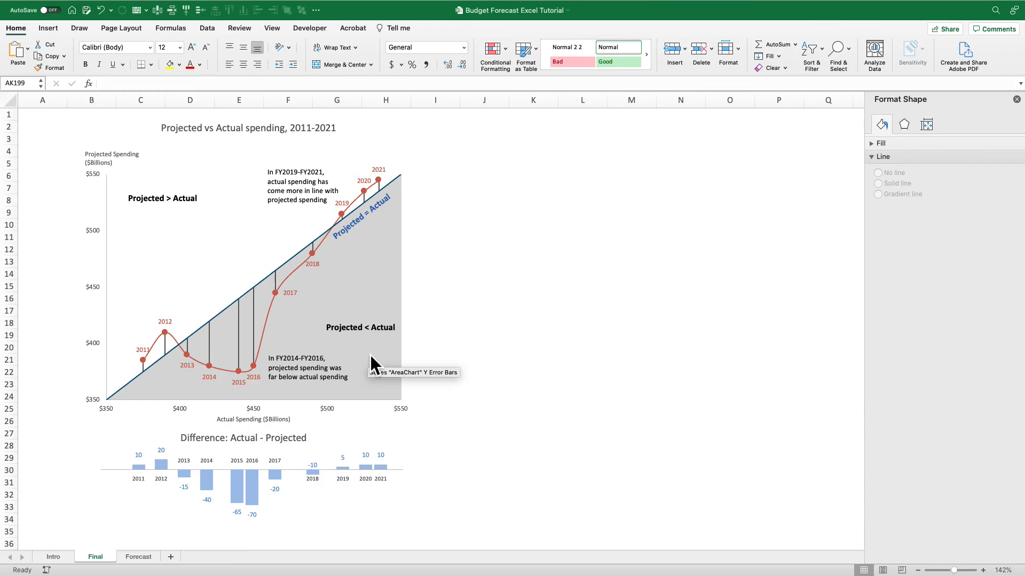
scroll(370, 354, down, 5)
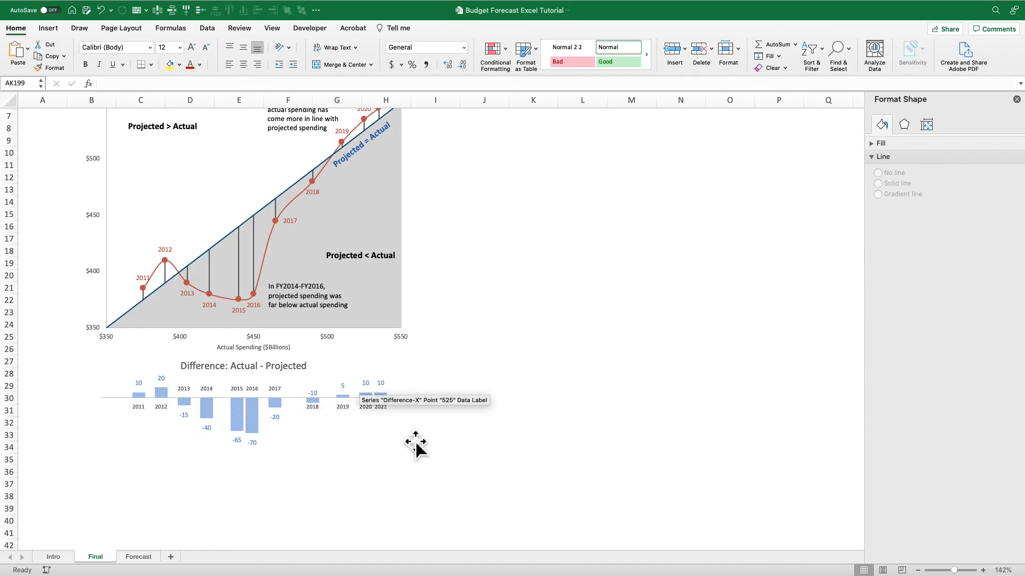
scroll(416, 443, up, 5)
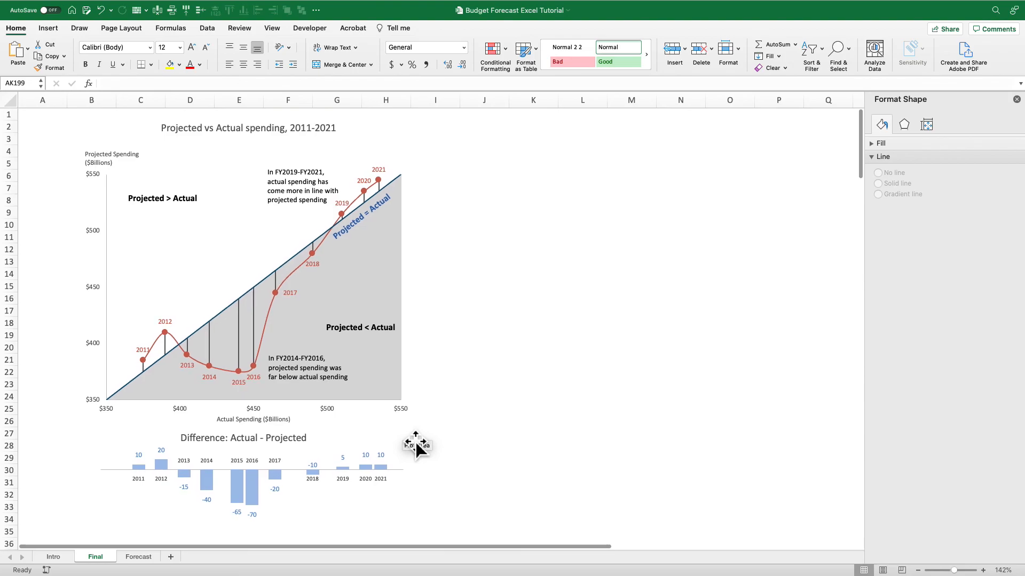